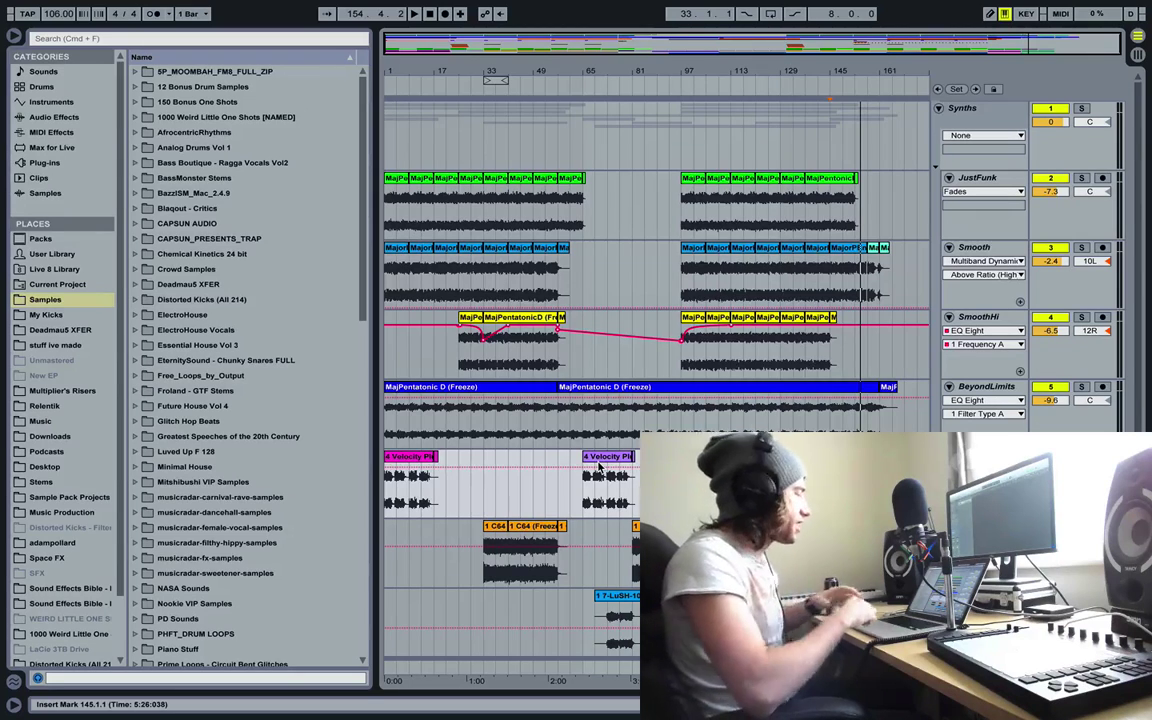
scroll(606, 372, "down", 5)
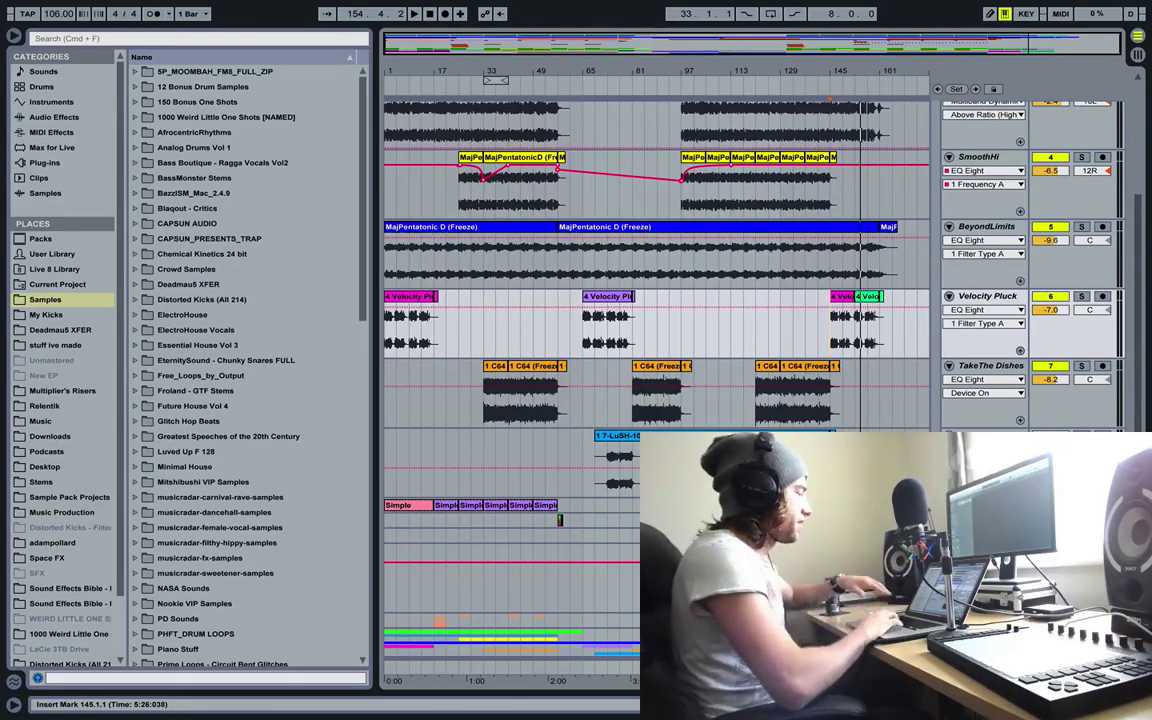
scroll(656, 260, "up", 5)
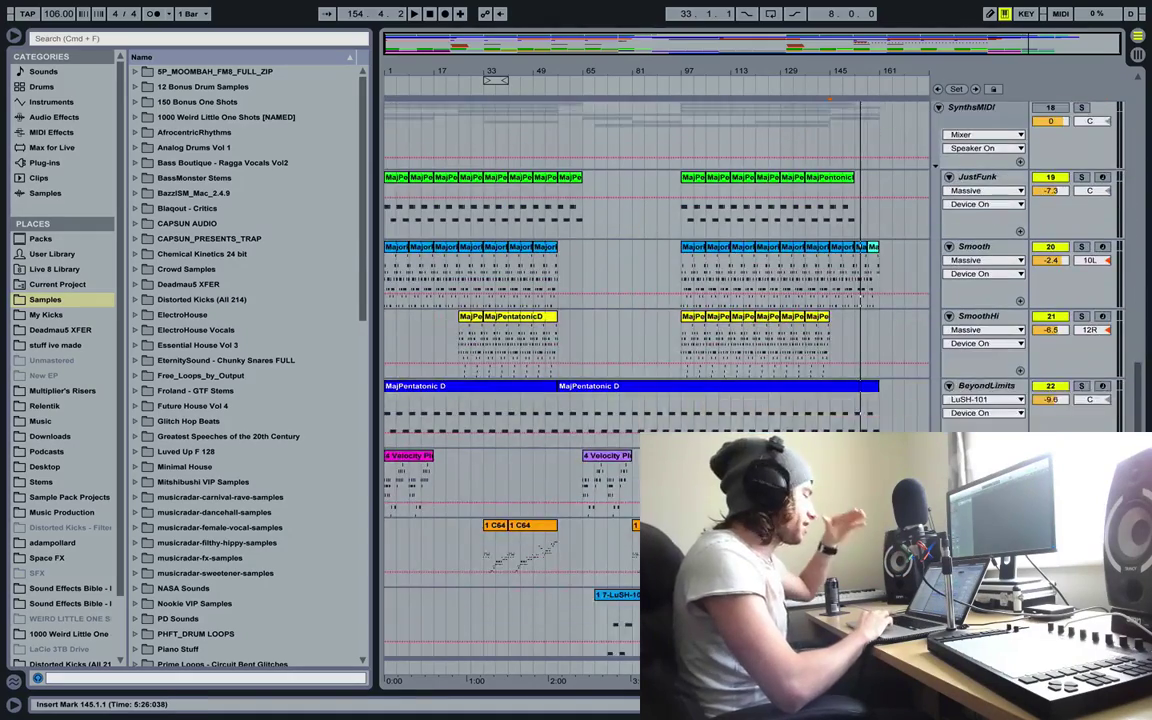
scroll(656, 260, "down", 9)
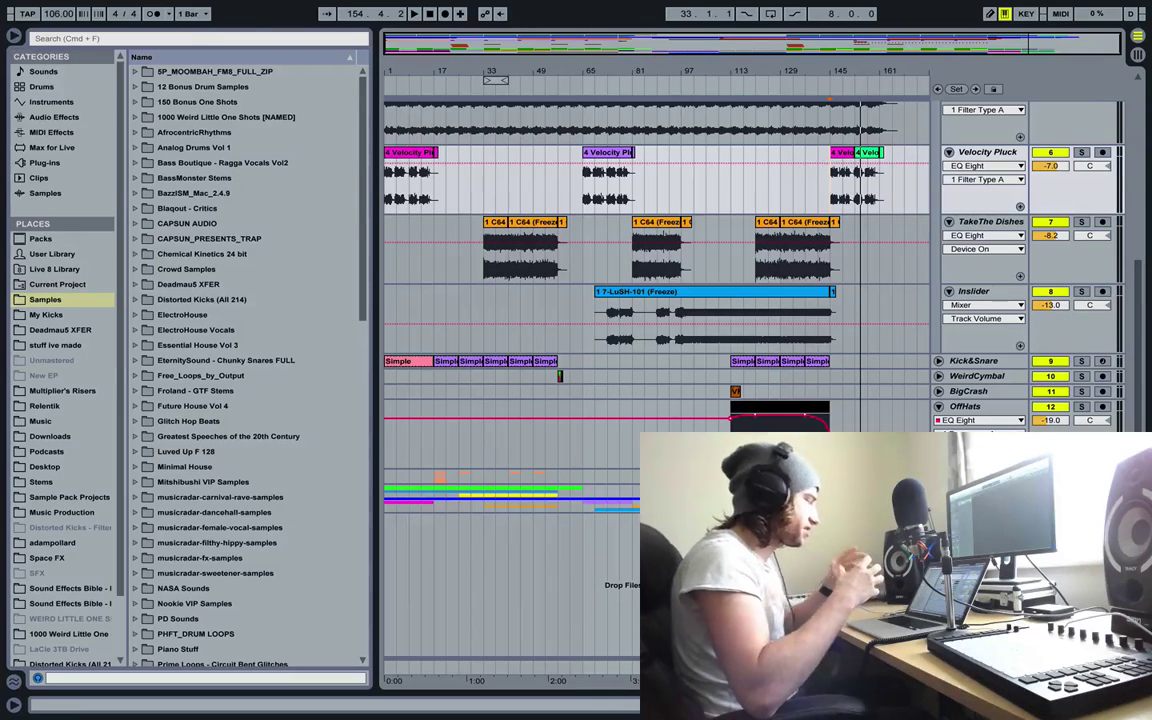
key("m")
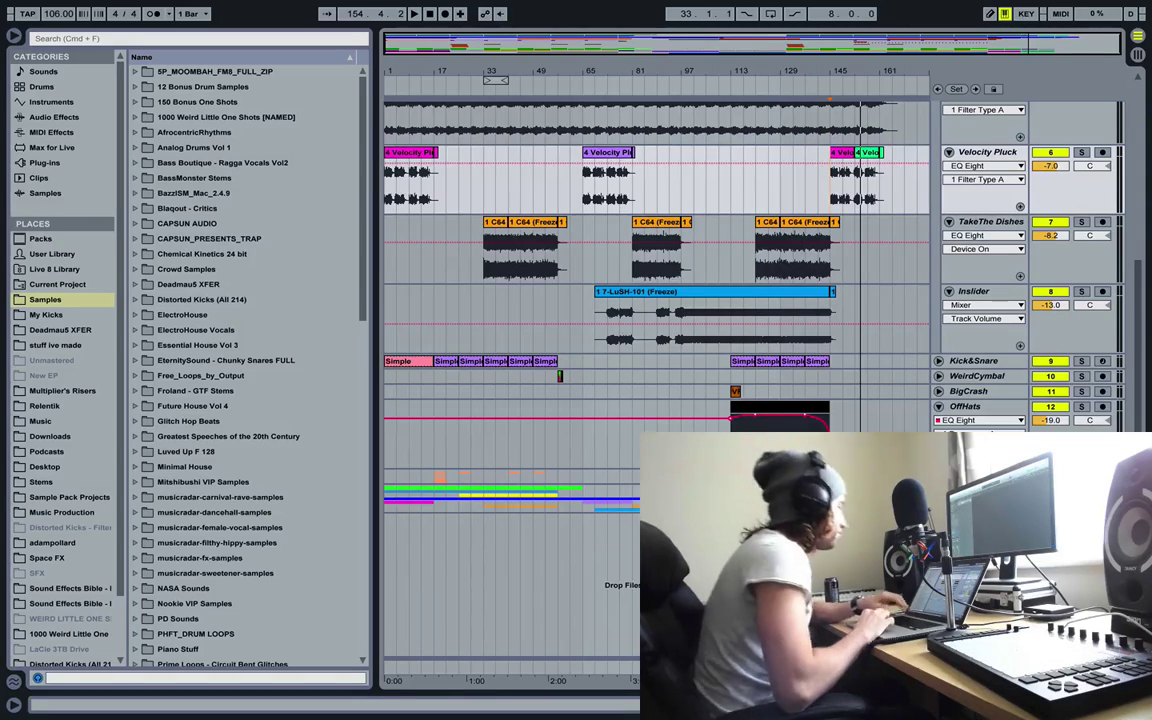
- Play the arrangement from bar 17 and stop it around bar 40
scroll(655, 260, "up", 5)
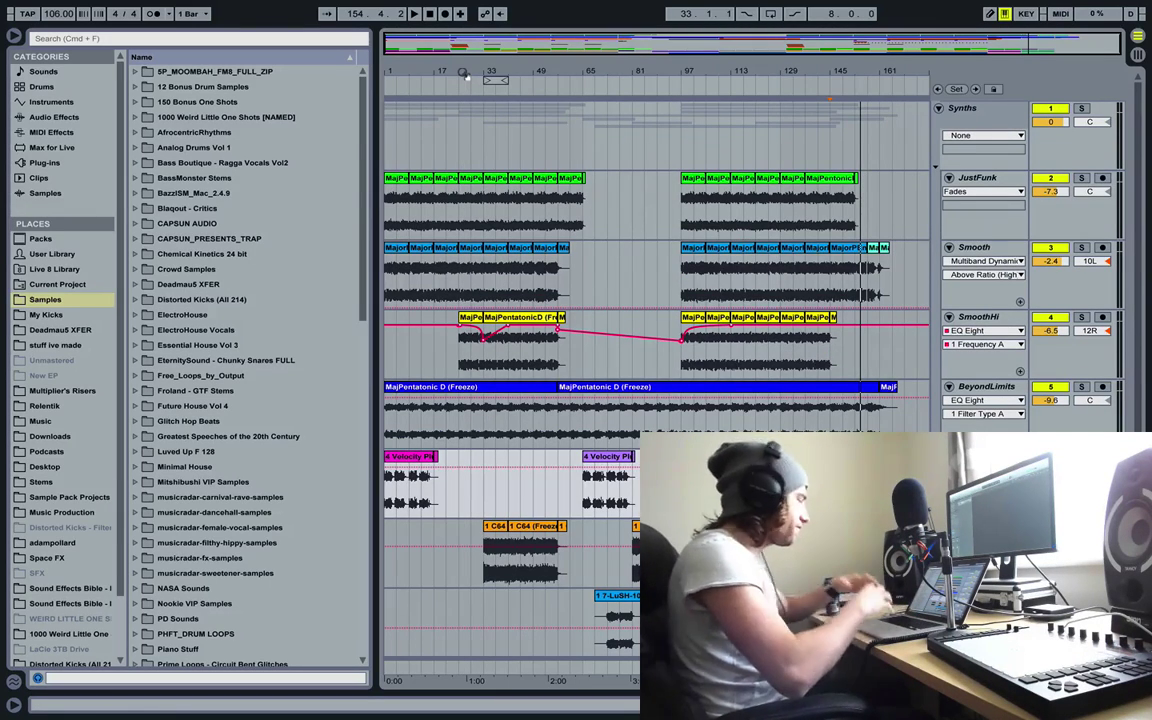
scroll(400, 390, "down", 4)
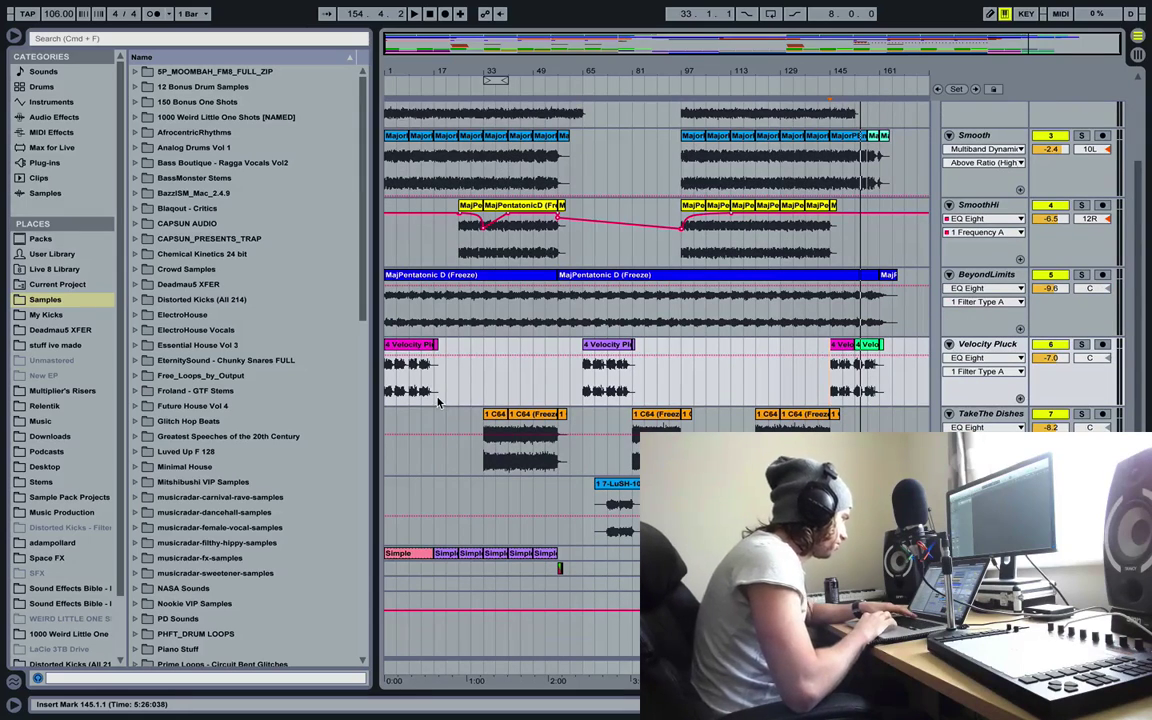
left_click(434, 403)
key("space")
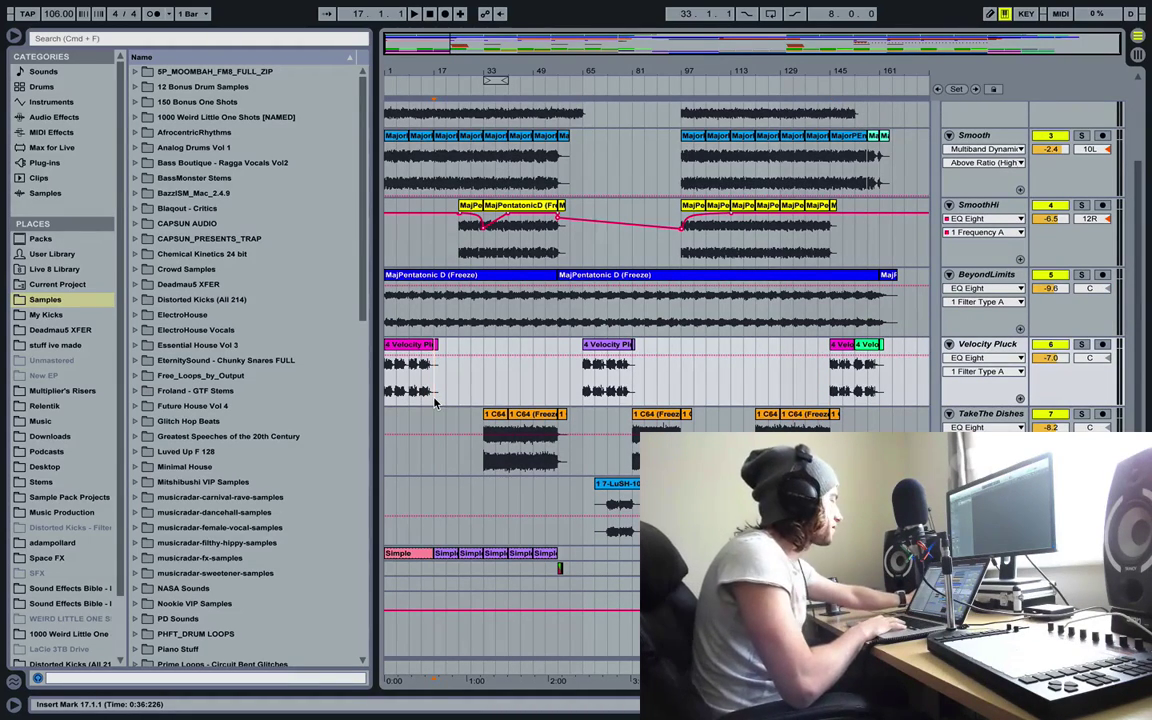
key("space")
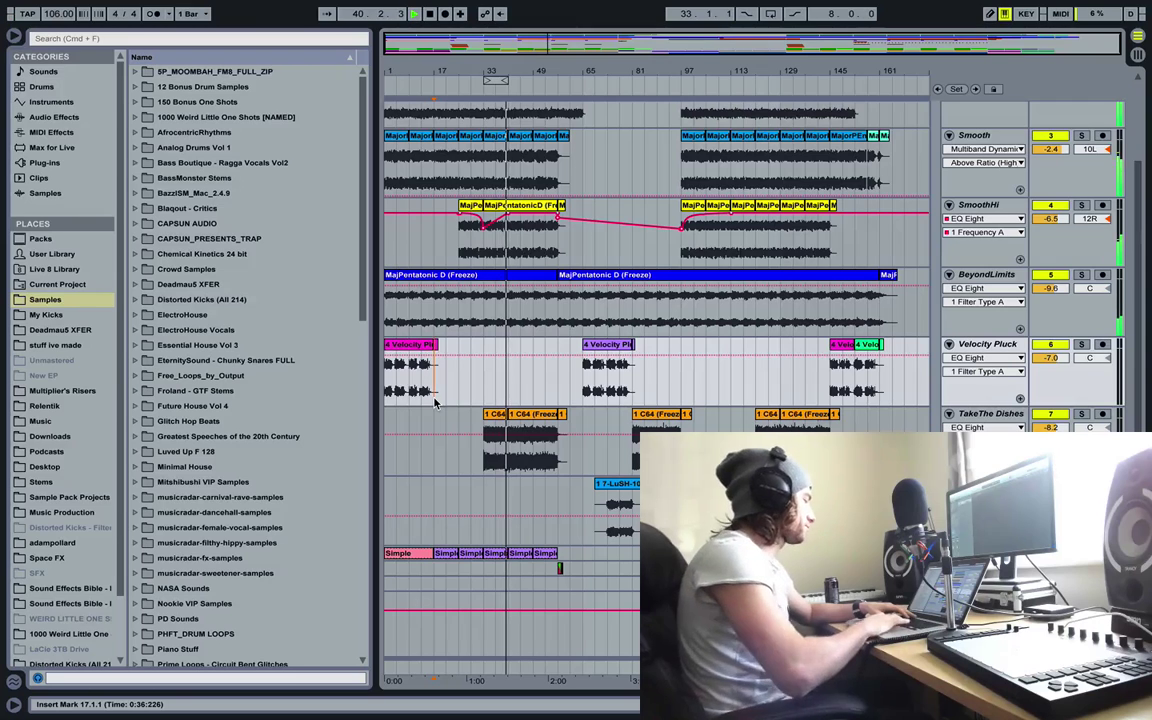
key("space")
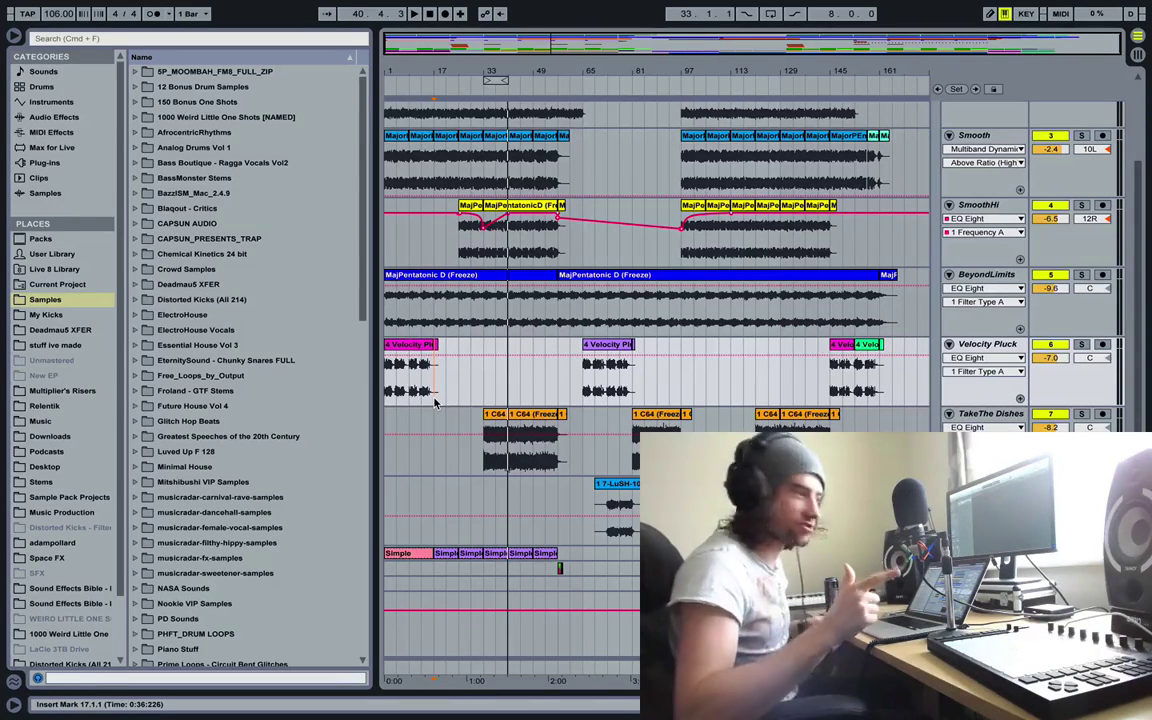
- Solo the frozen JustFunk audio track and listen to it from bar 33
scroll(652, 335, "up", 3)
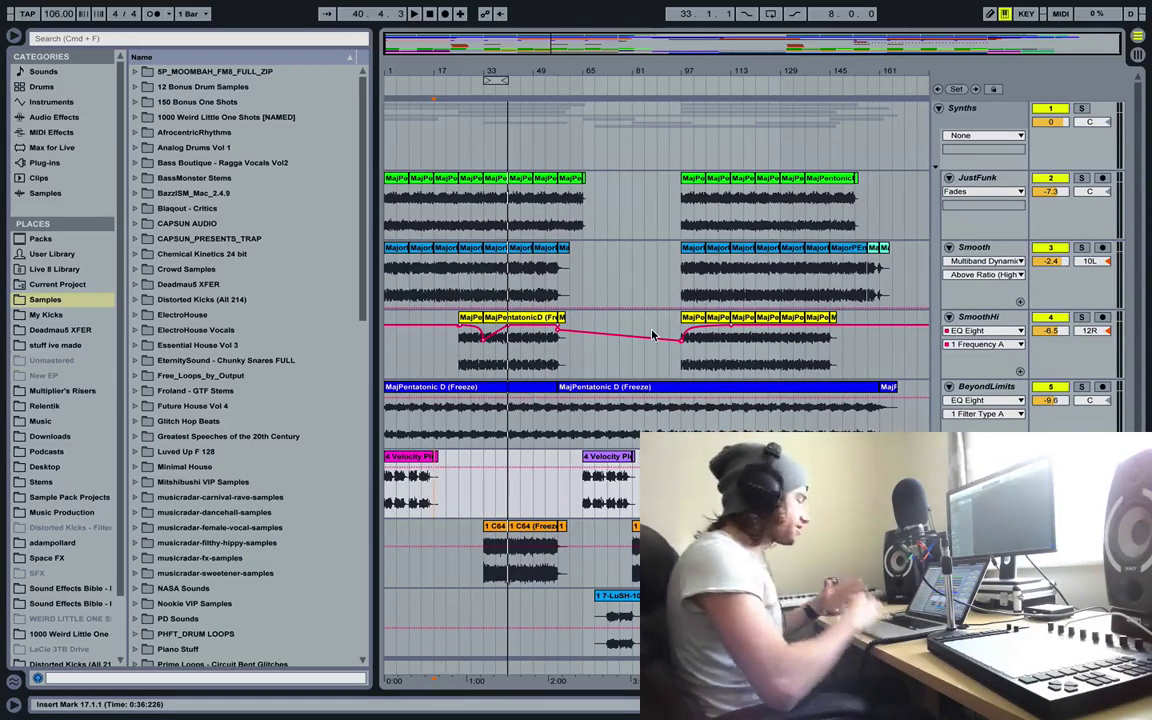
left_click(1081, 178)
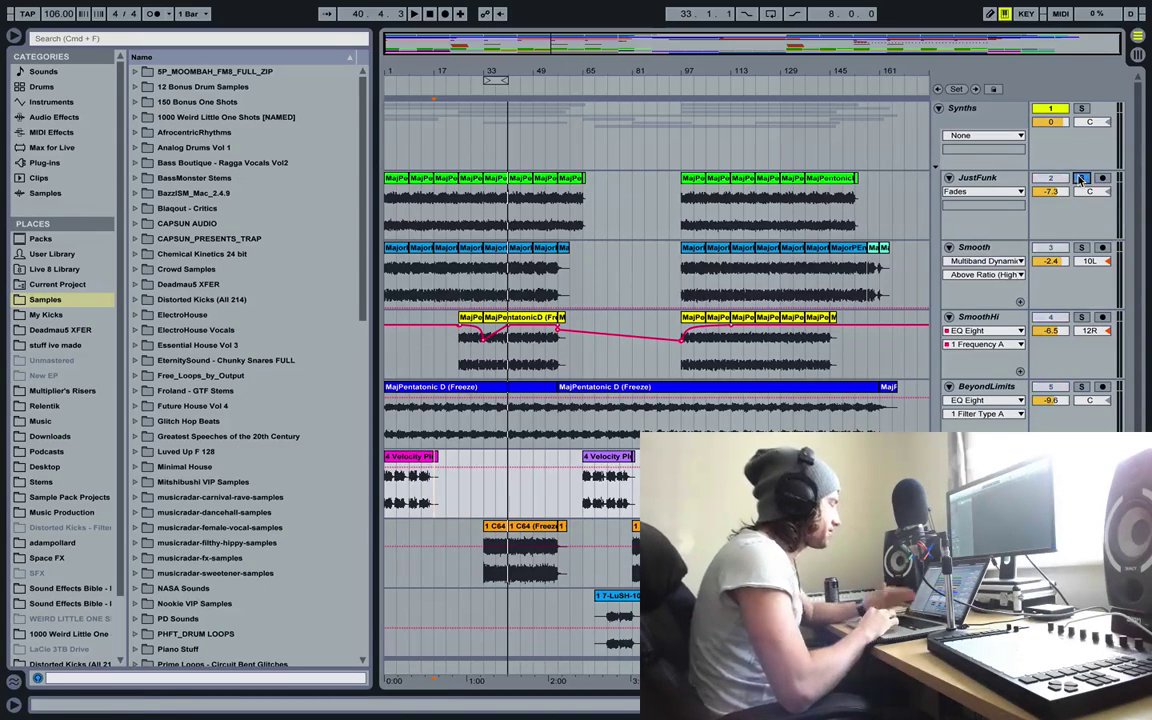
left_click(483, 220)
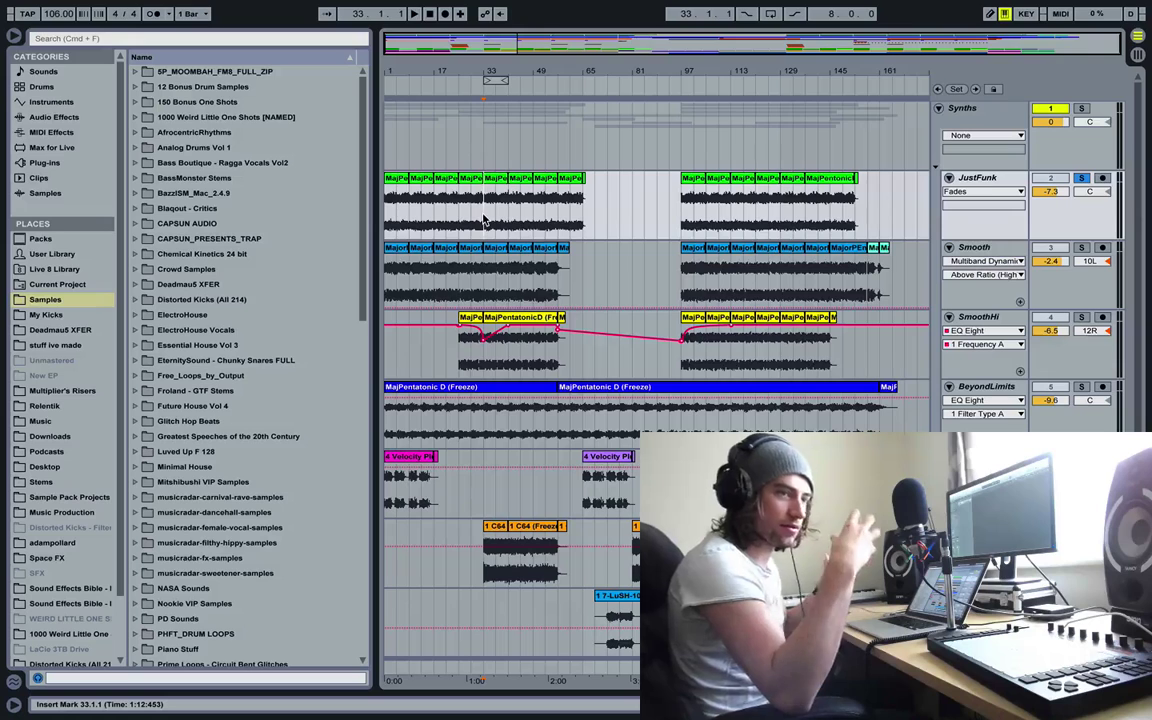
key("space")
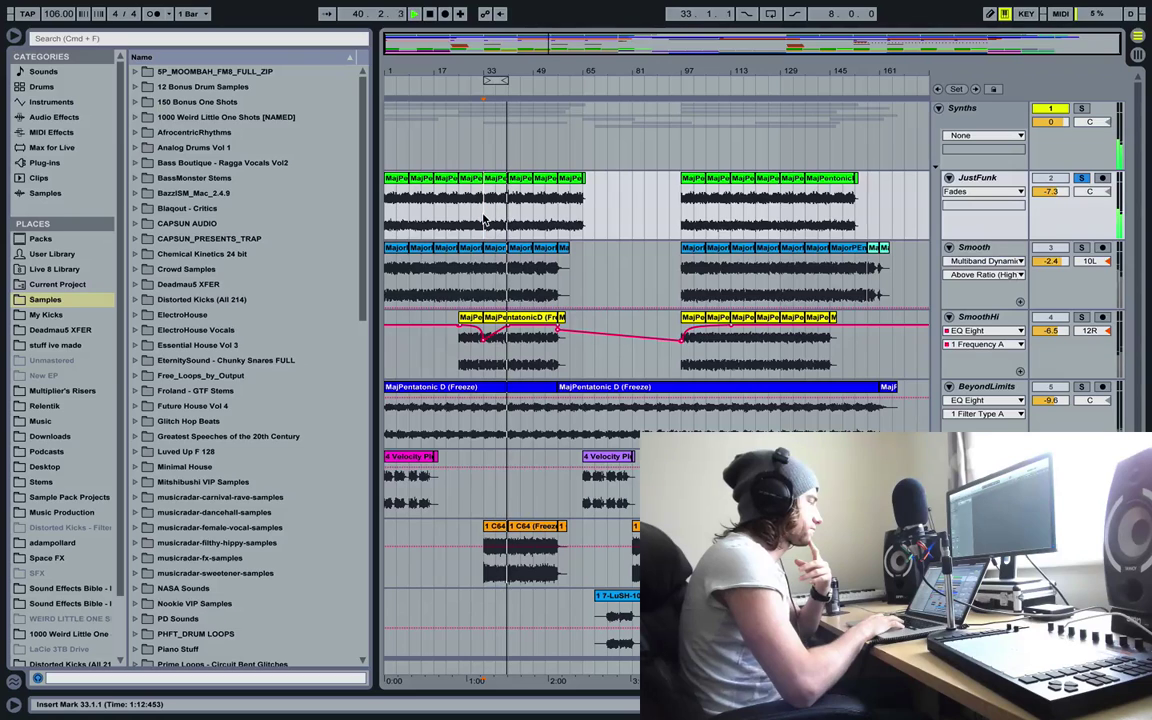
key("space")
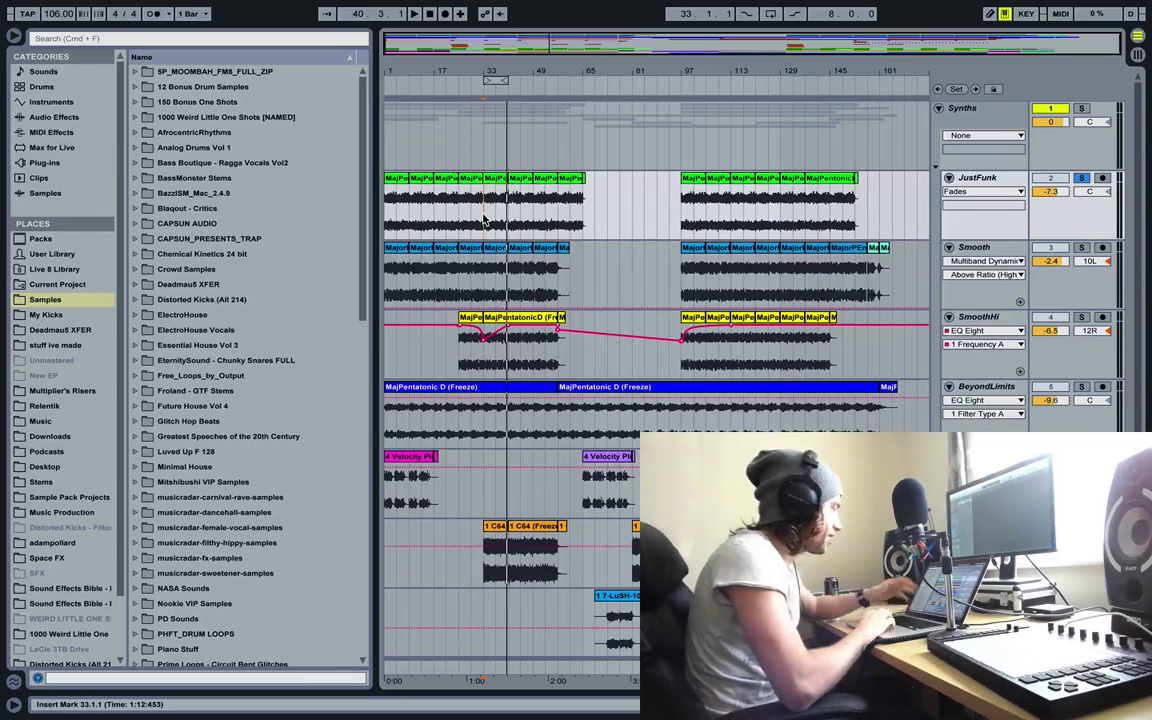
- Activate the SynthsMIDI group and solo its JustFunk track
scroll(590, 245, "down", 4)
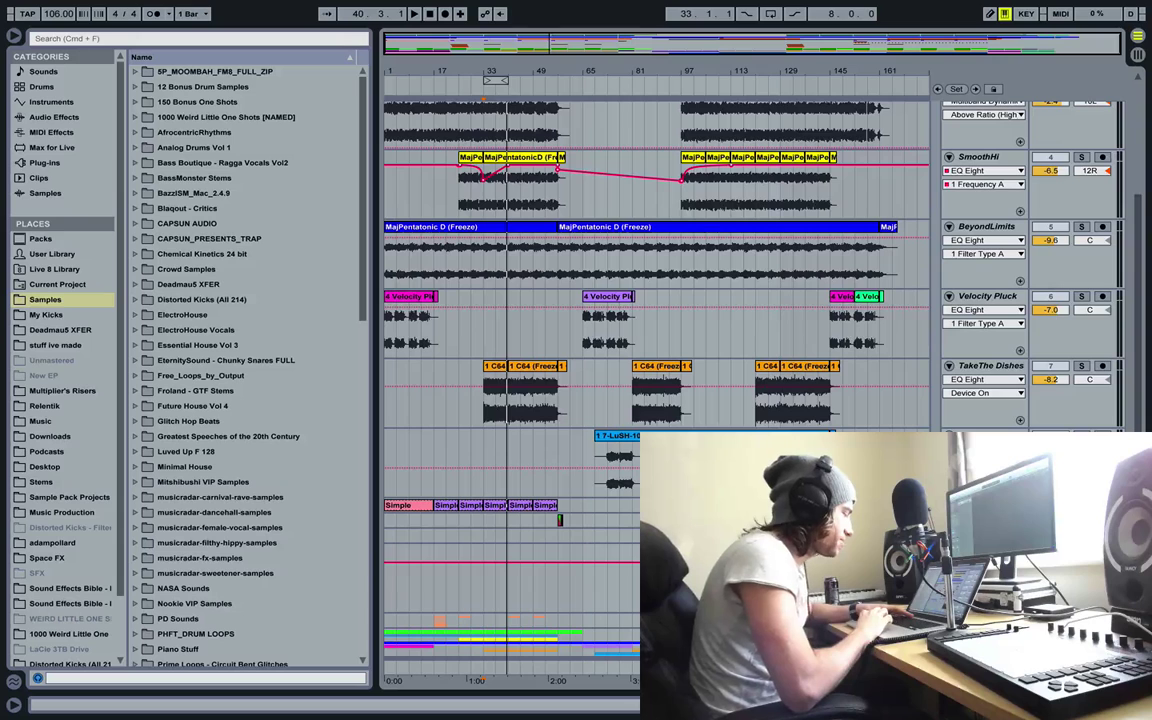
scroll(1075, 277, "up", 6)
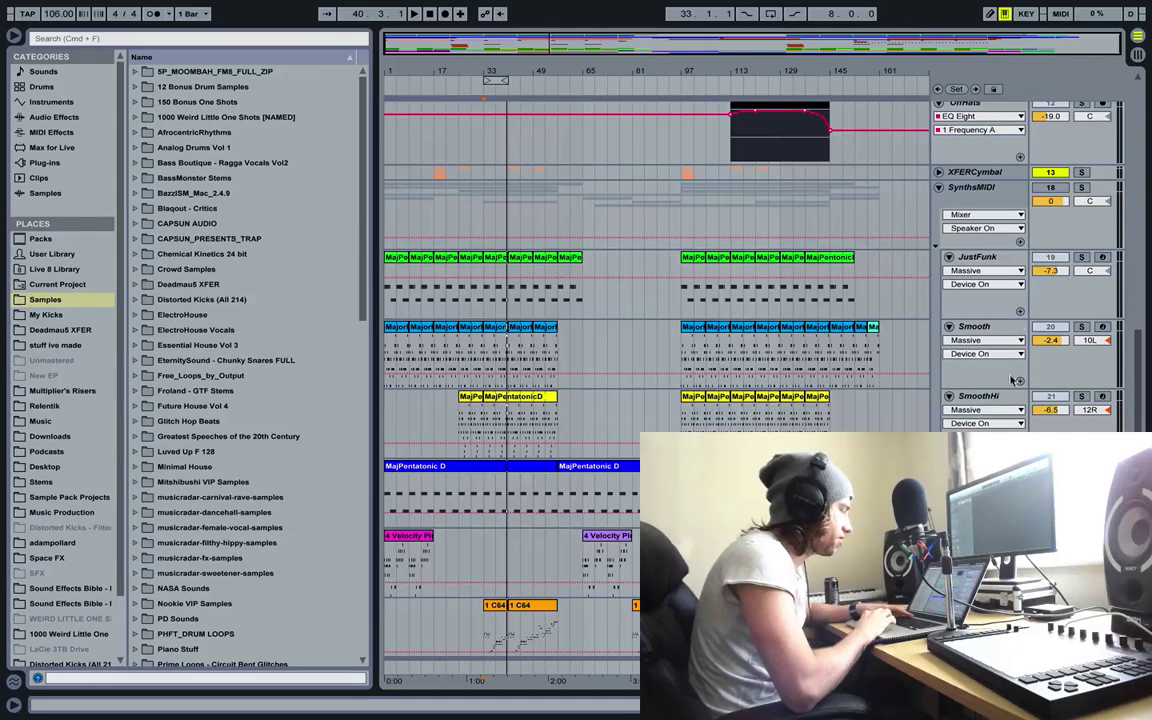
left_click(992, 258)
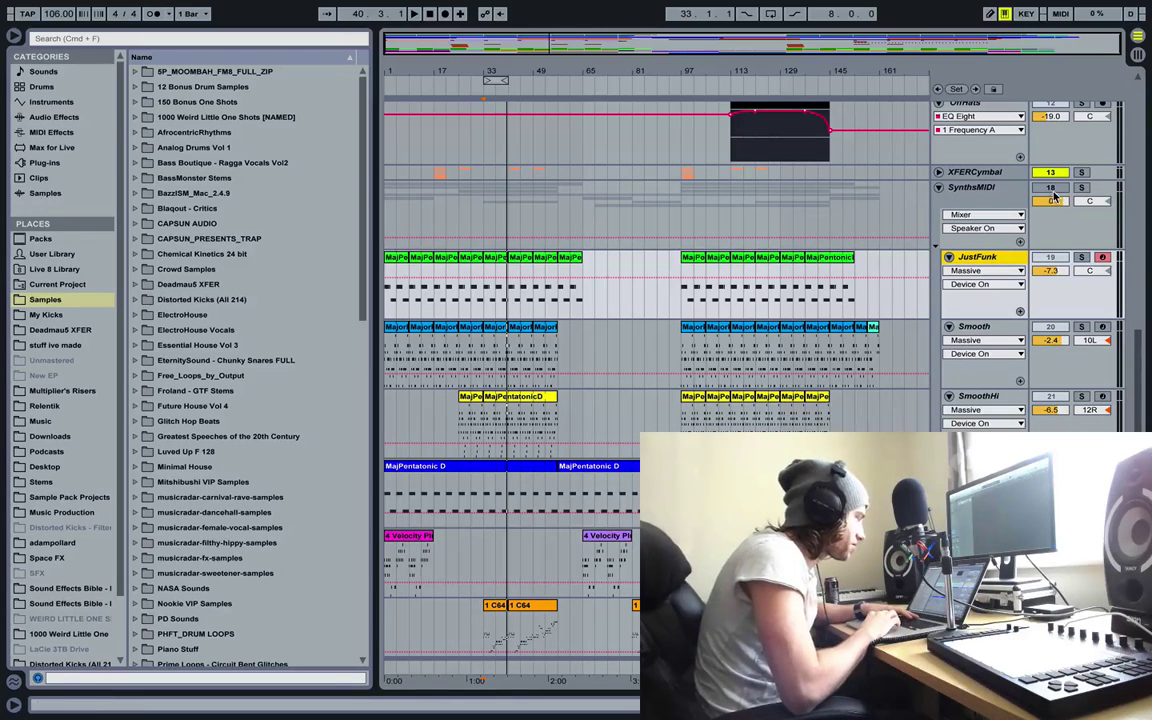
left_click(1052, 189)
left_click(1081, 258)
left_click(985, 260)
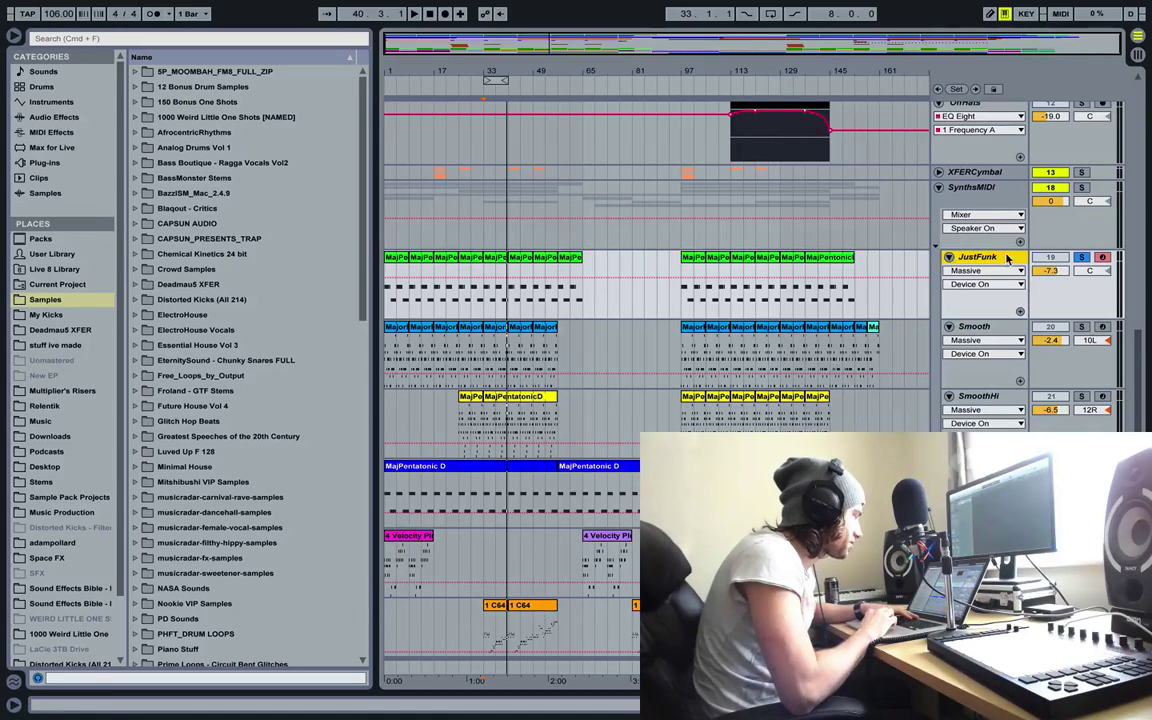
left_click(1081, 187)
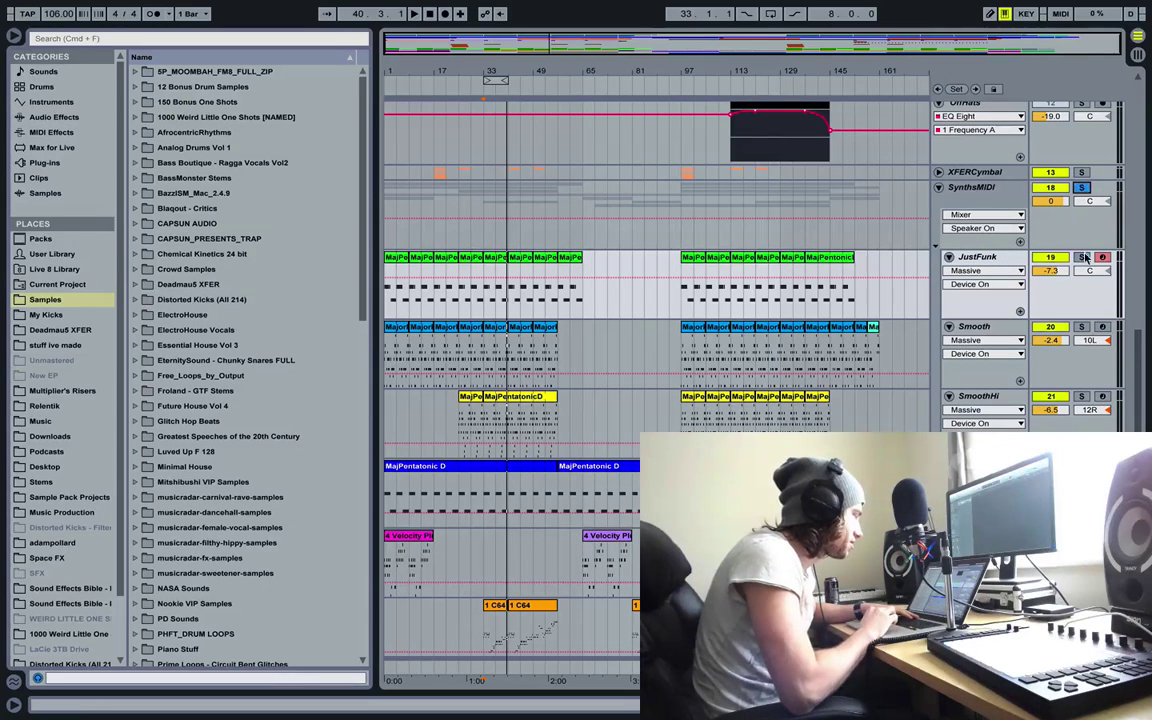
left_click(1081, 257)
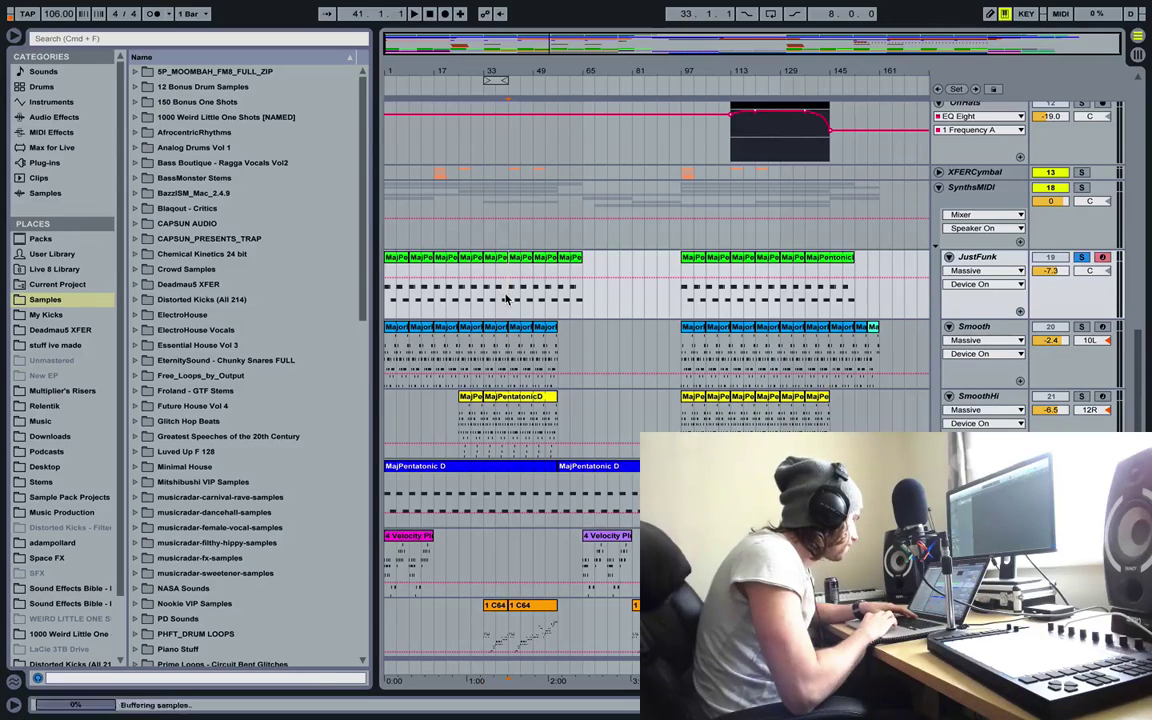
- Show the JustFunk track's devices, play from bar 41 and enable the loop over the eight bars starting there
key("shift+Tab")
key("space")
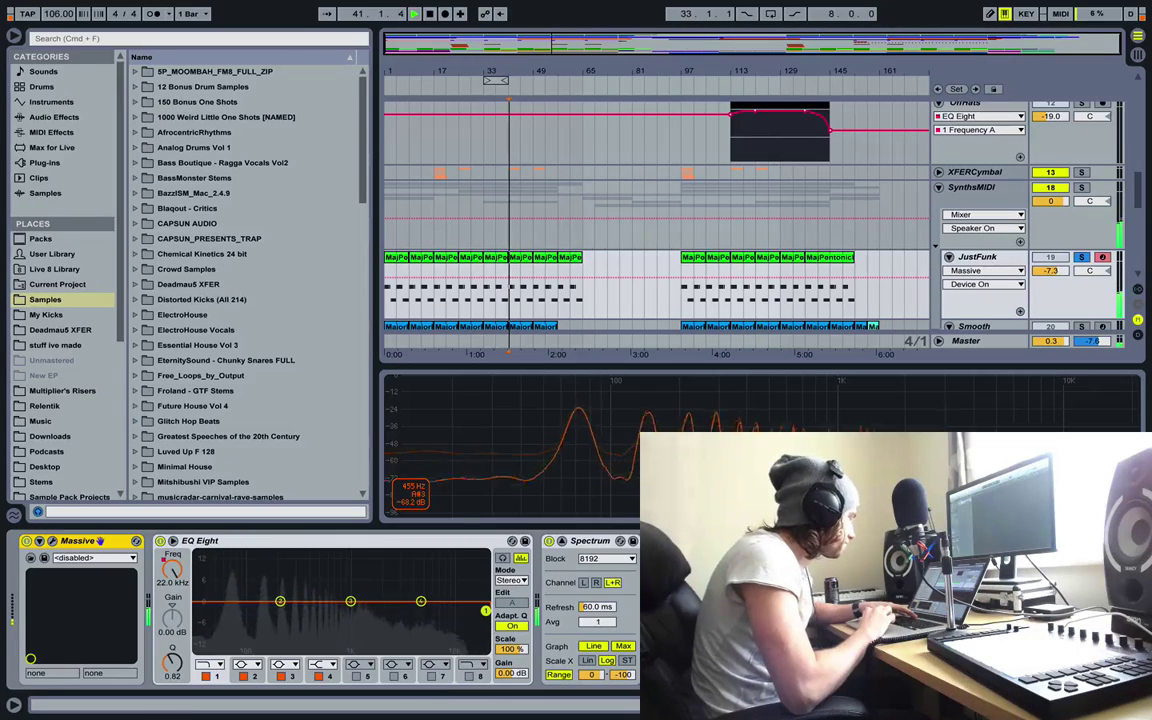
key("space")
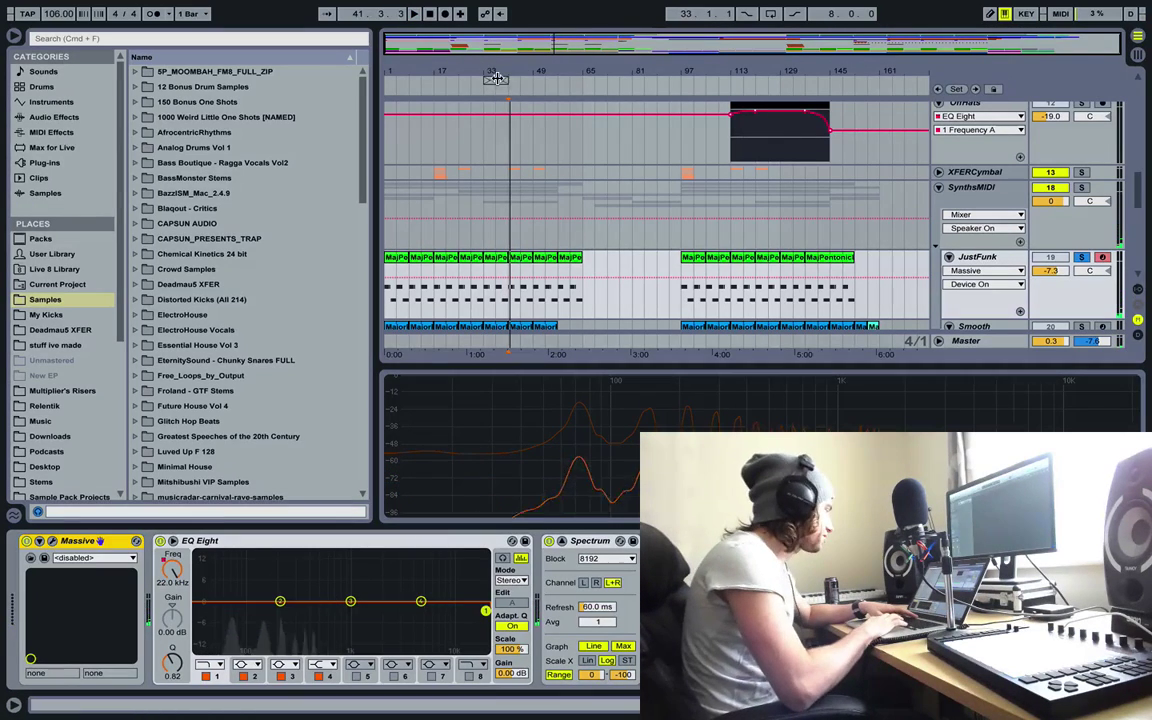
left_click_drag(496, 78, 521, 79)
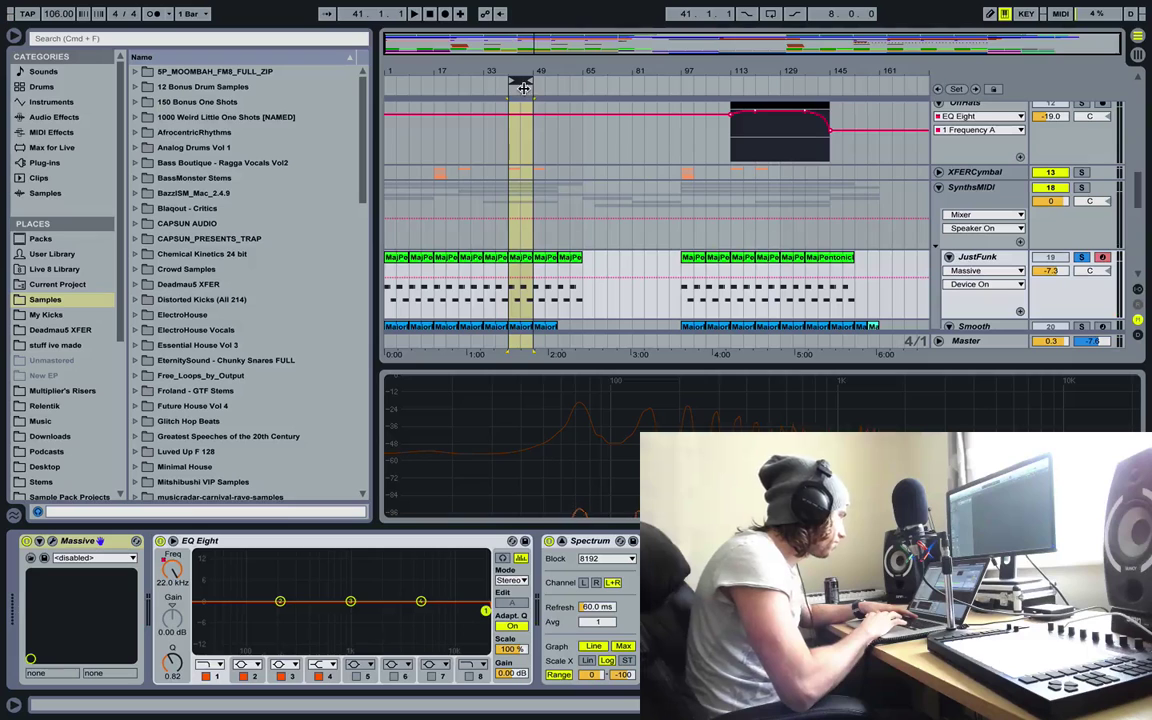
left_click(769, 14)
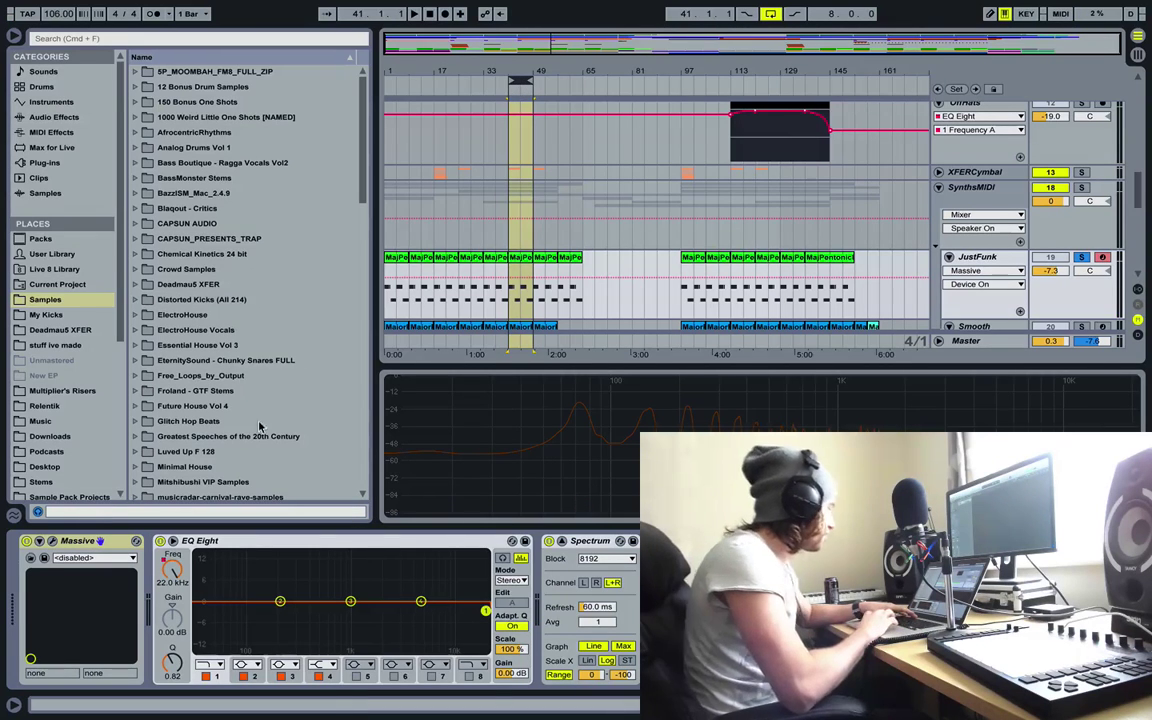
- Open the JustFunk track's Massive synth and choose the Digi Cook II wavetable for oscillator 1
left_click(53, 541)
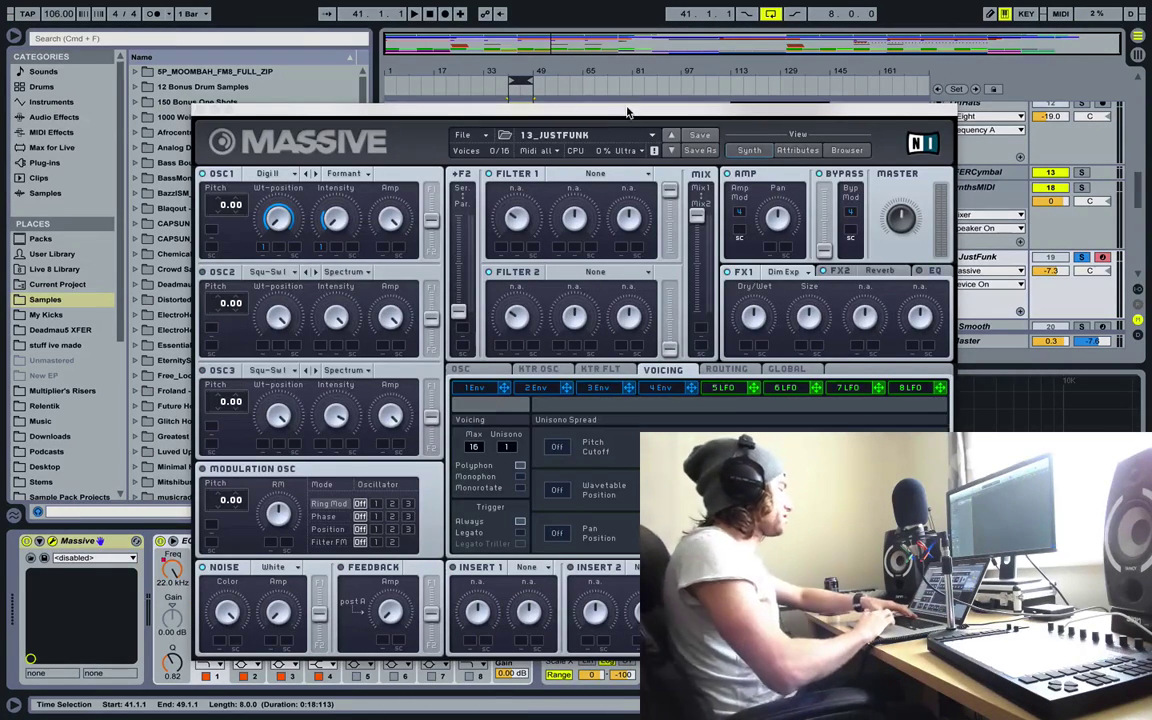
left_click_drag(628, 112, 475, 33)
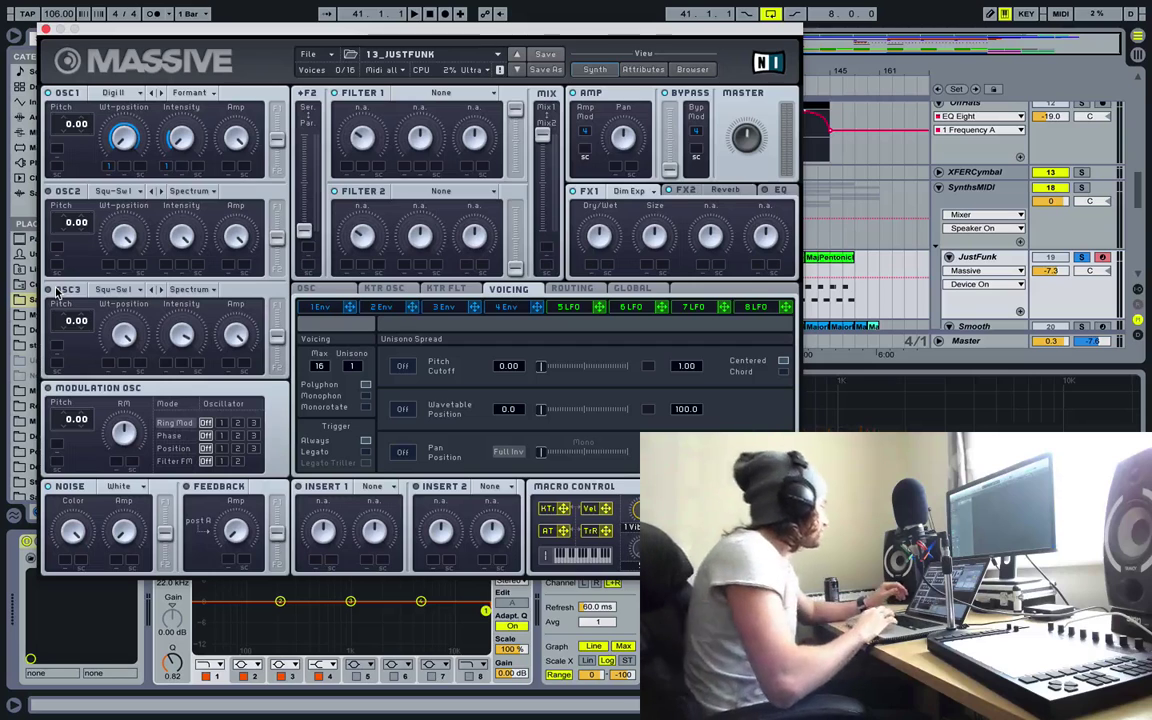
left_click(133, 97)
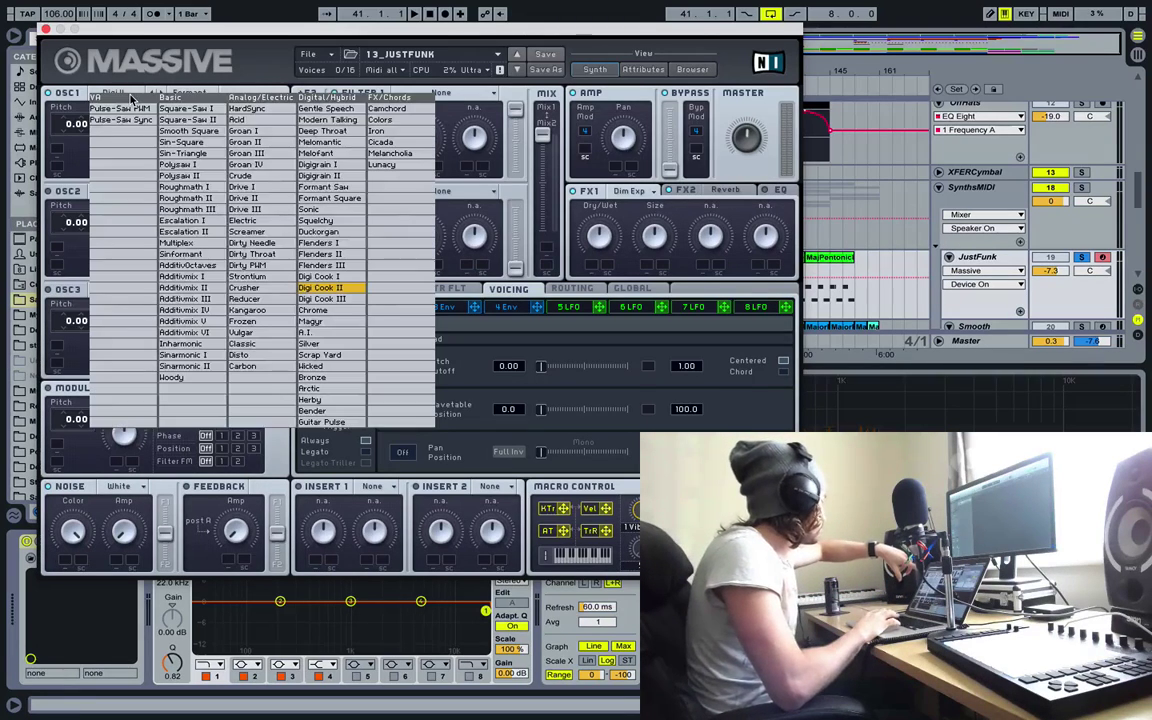
left_click(346, 290)
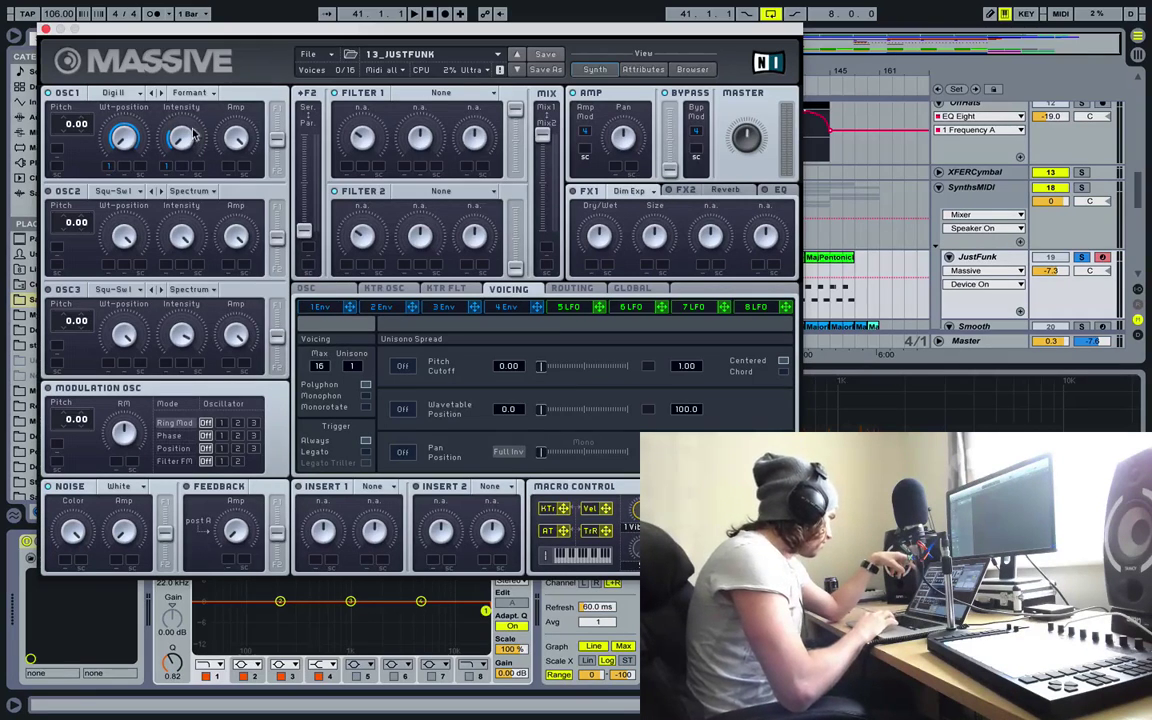
- Mute oscillator 1's Intensity and Wt-position modulation and set its wavetable mode to Spectrum
right_click(170, 167)
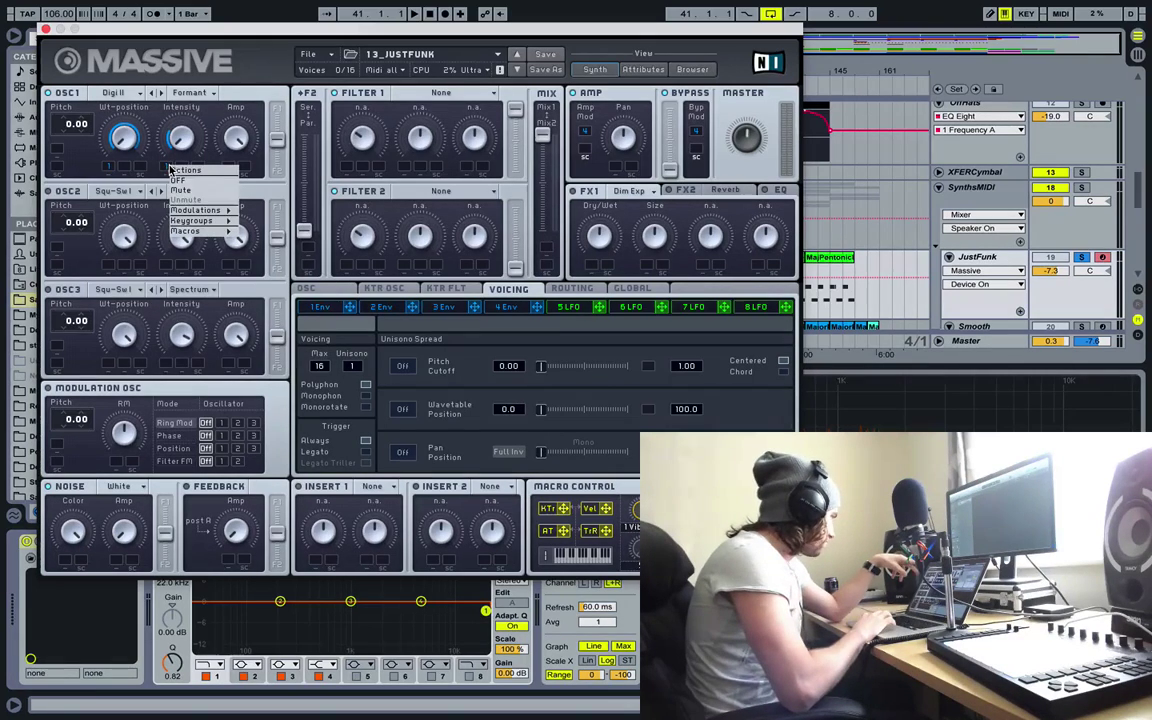
left_click(180, 180)
left_click(188, 92)
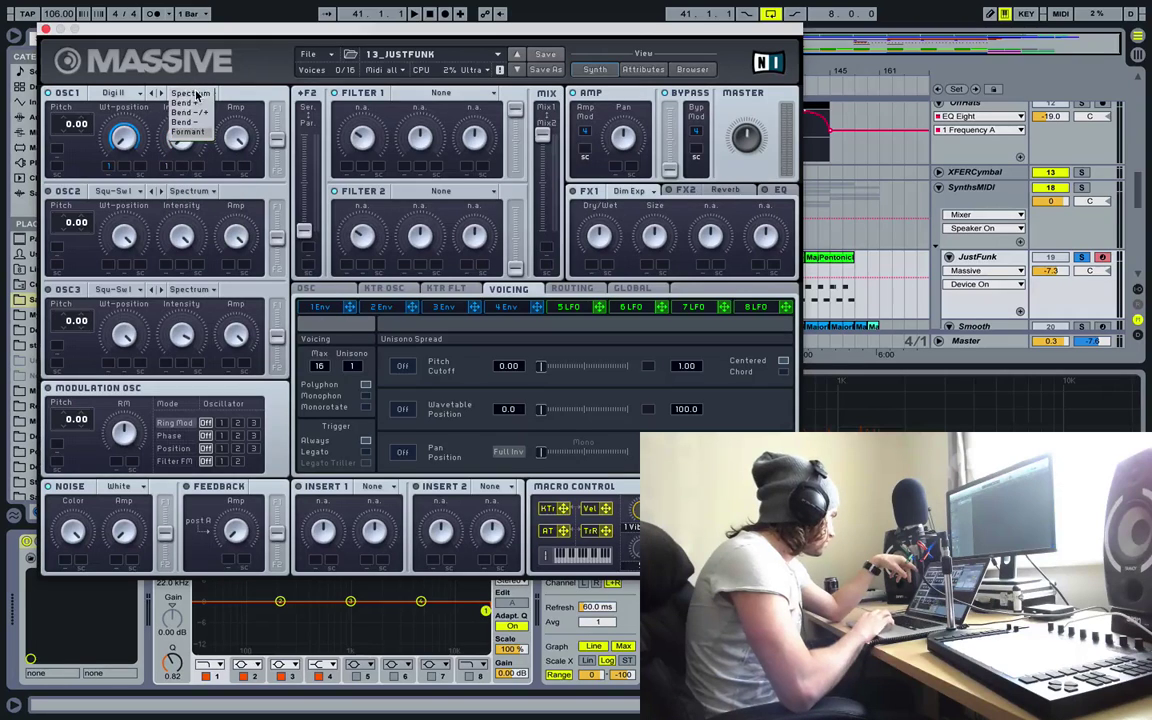
left_click(178, 88)
right_click(100, 150)
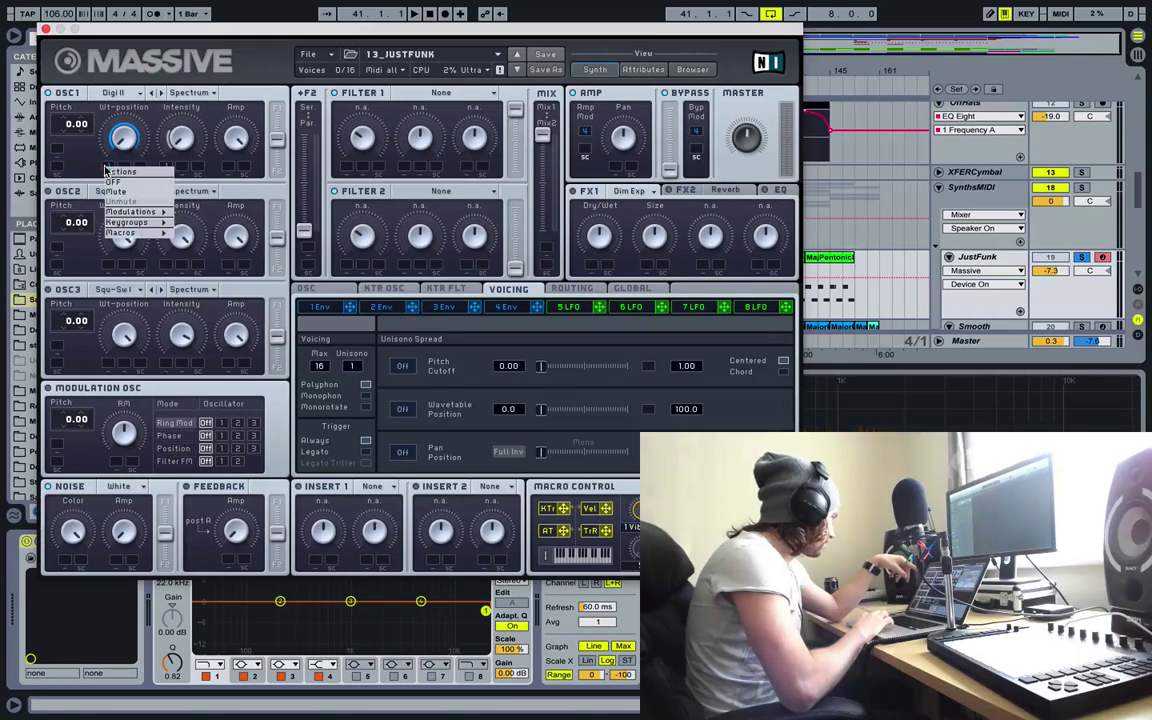
left_click(120, 175)
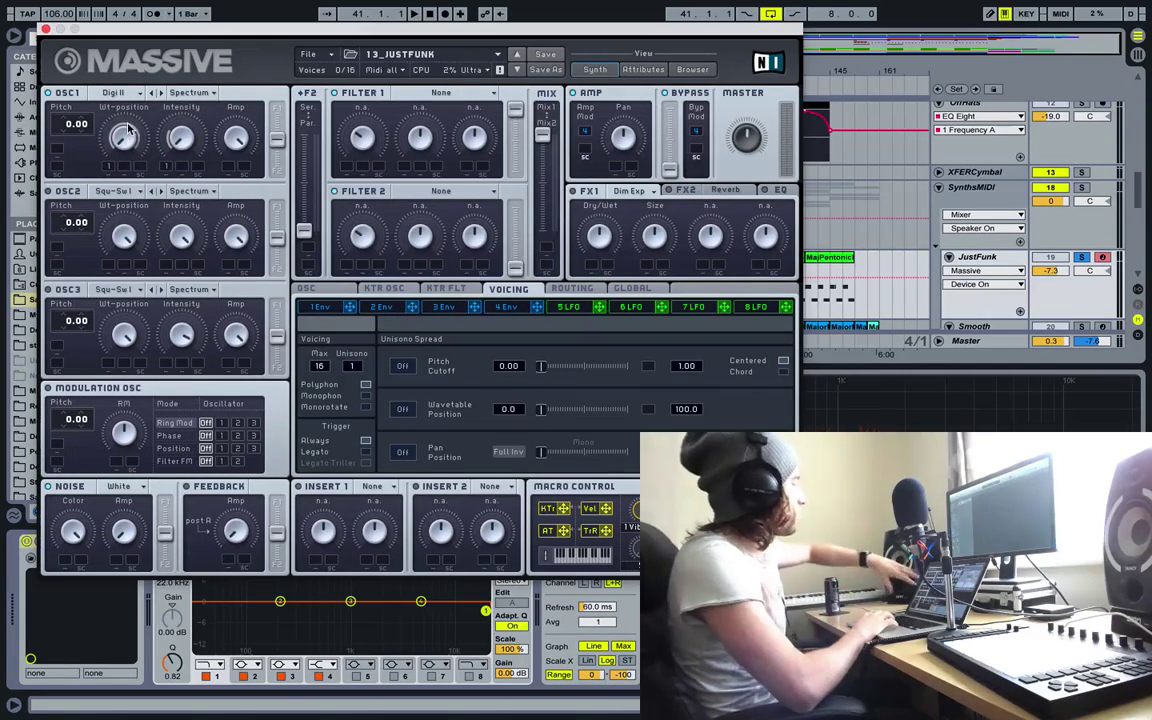
- Play the loop and switch oscillator 1's wavetable mode to Formant
key("space")
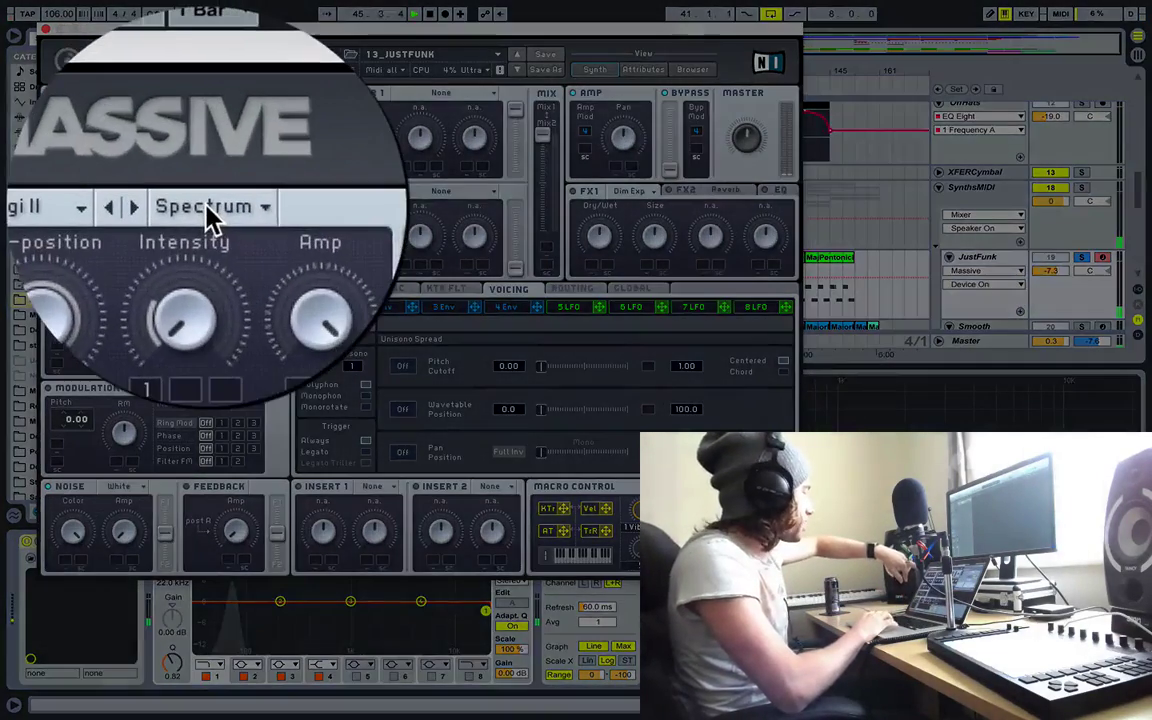
left_click(184, 190)
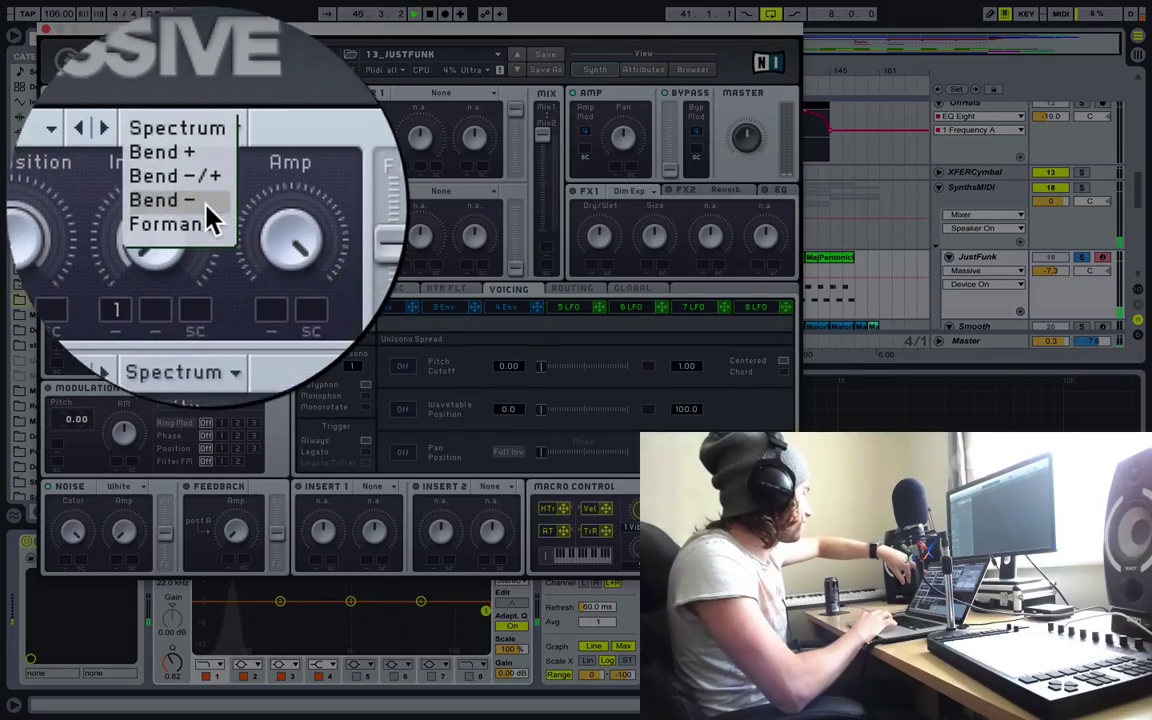
left_click(184, 229)
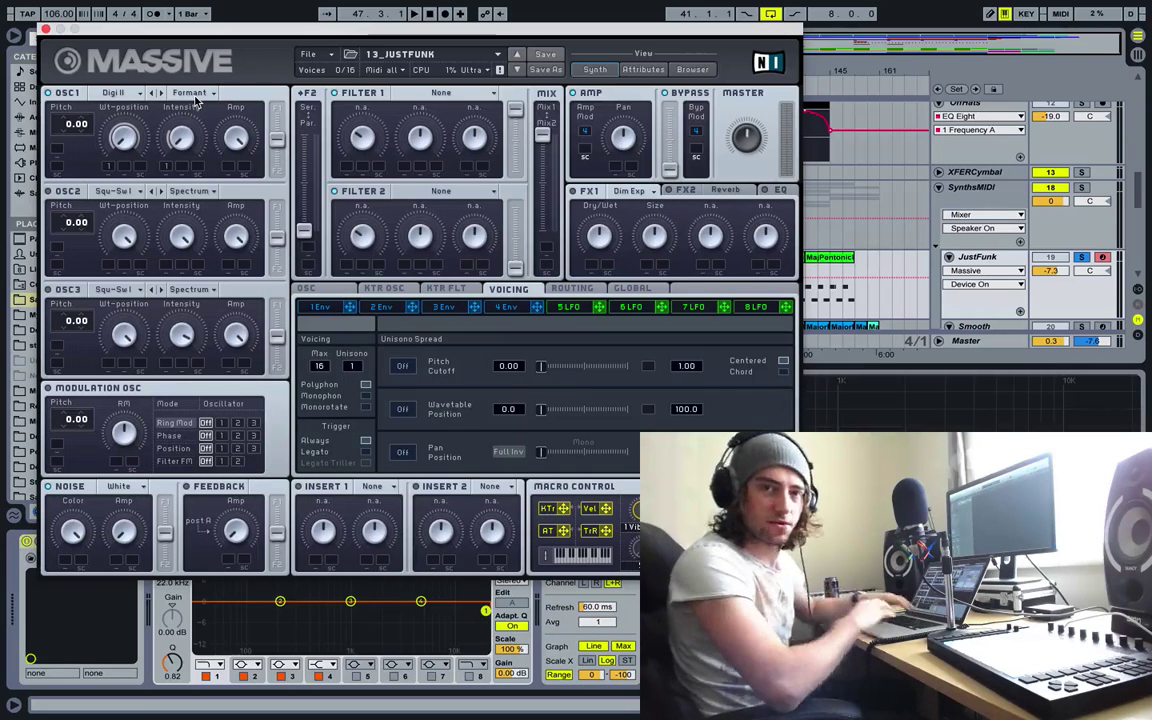
- Review oscillator 1's wavetable choices and play the loop with the current Digi Cook II wavetable in Formant mode
left_click(128, 97)
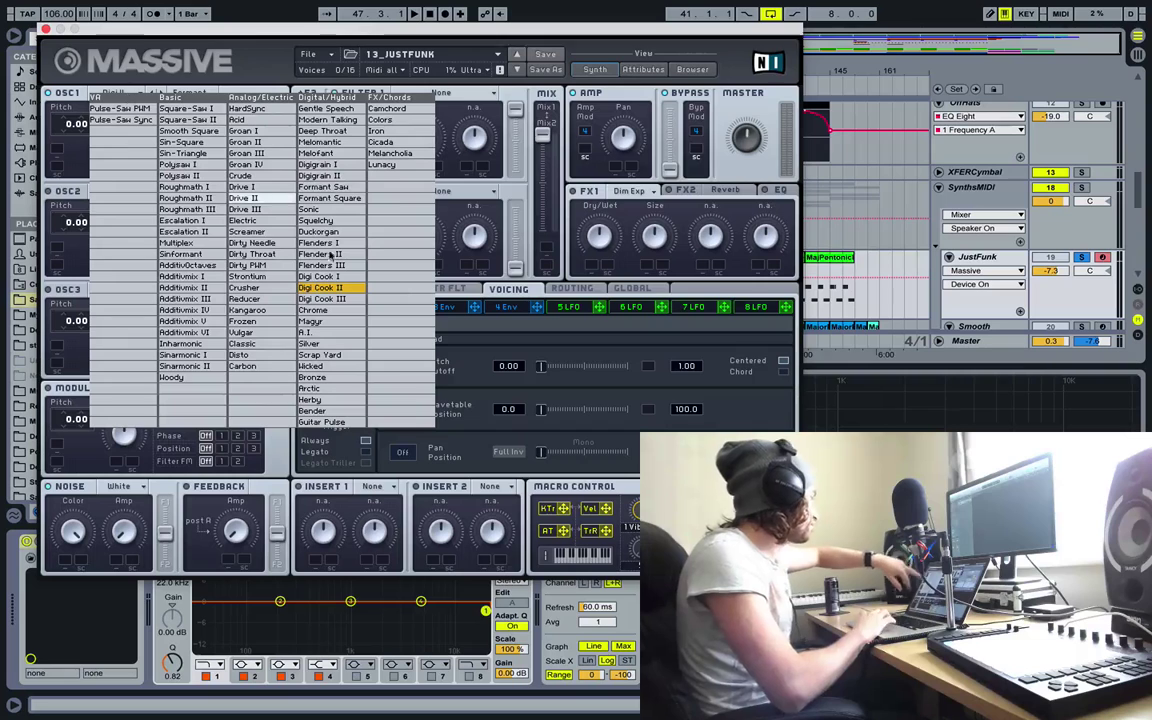
left_click(308, 265)
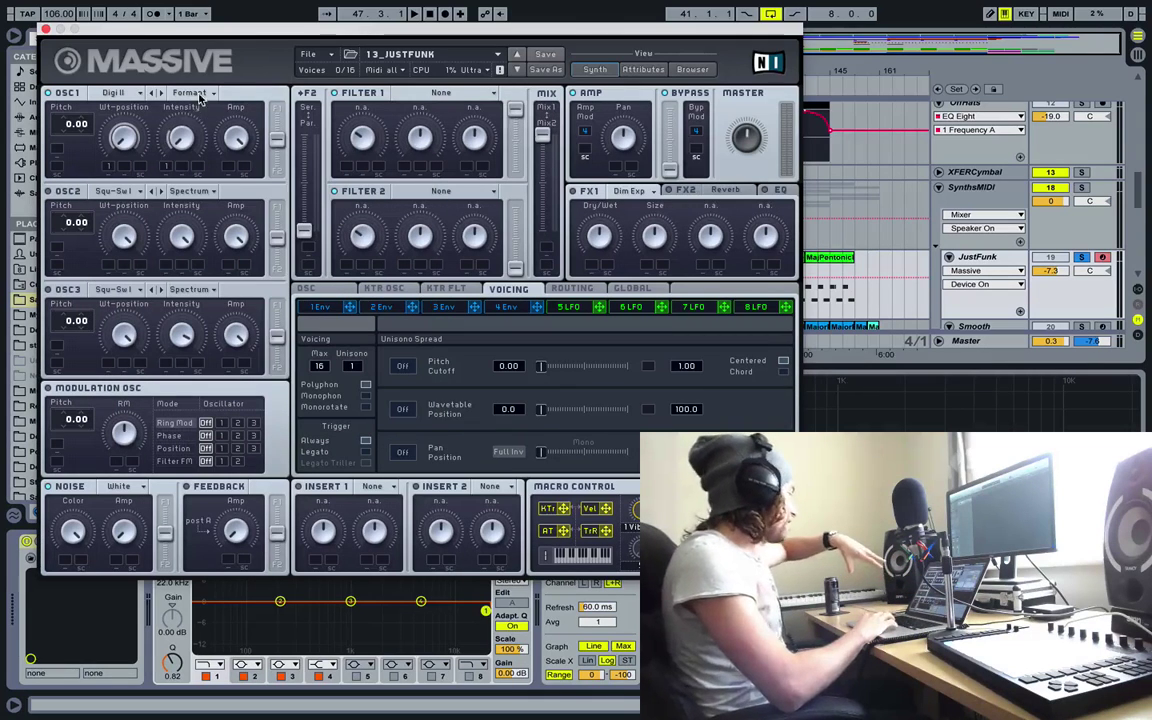
key("space")
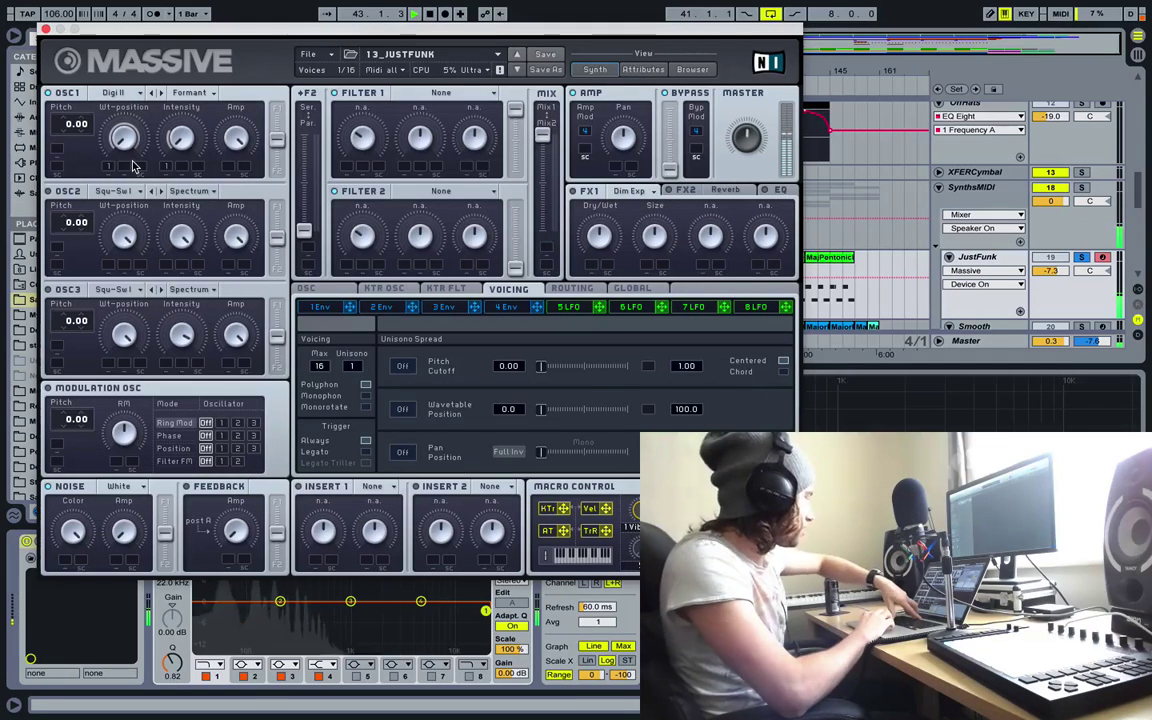
key("space")
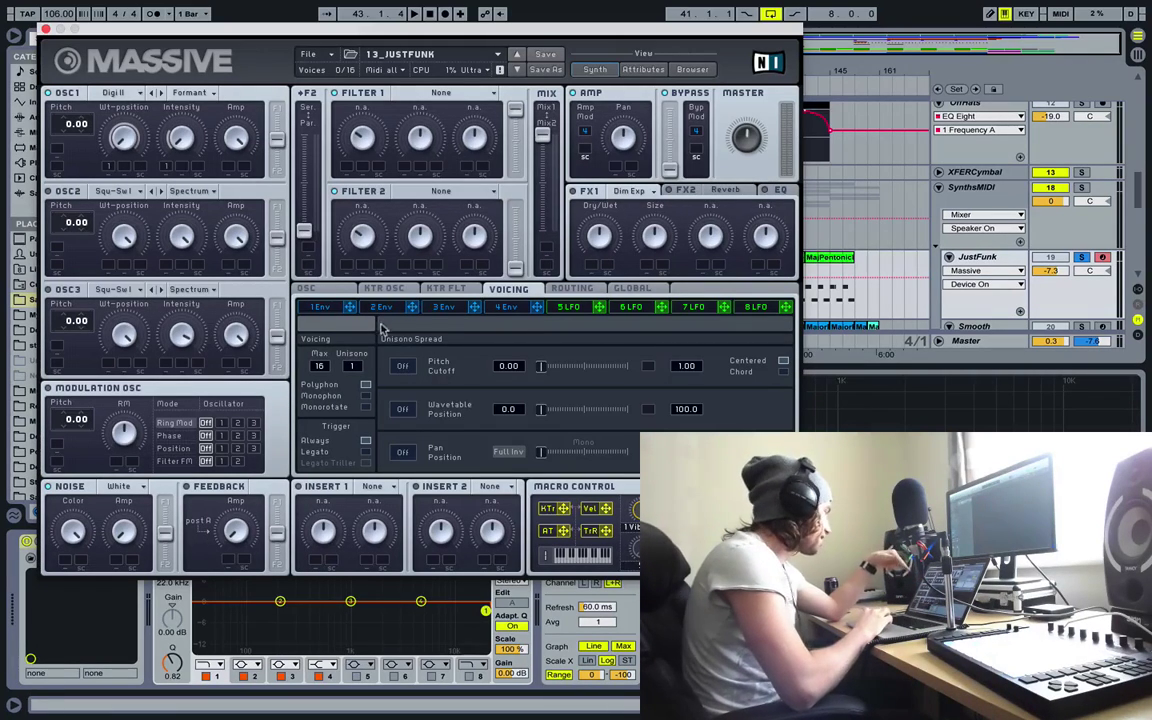
- Show envelope 1's settings and unmute its modulation of oscillator 1's Wt-position
left_click(327, 308)
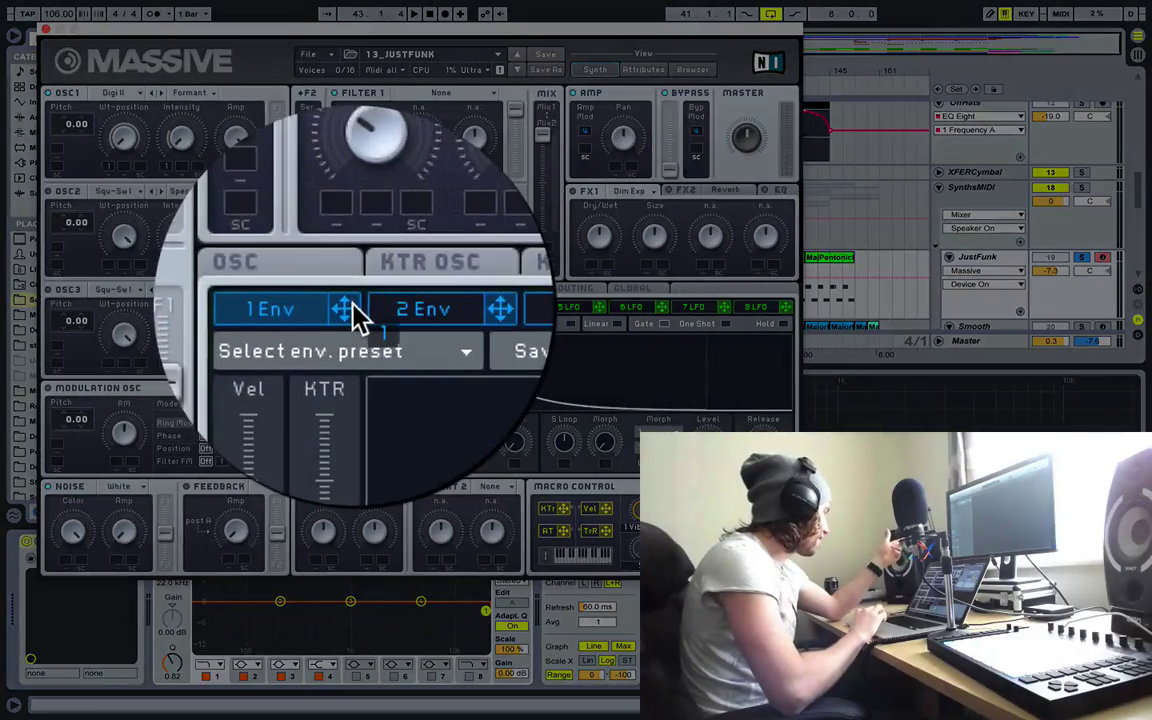
left_click_drag(350, 312, 110, 167)
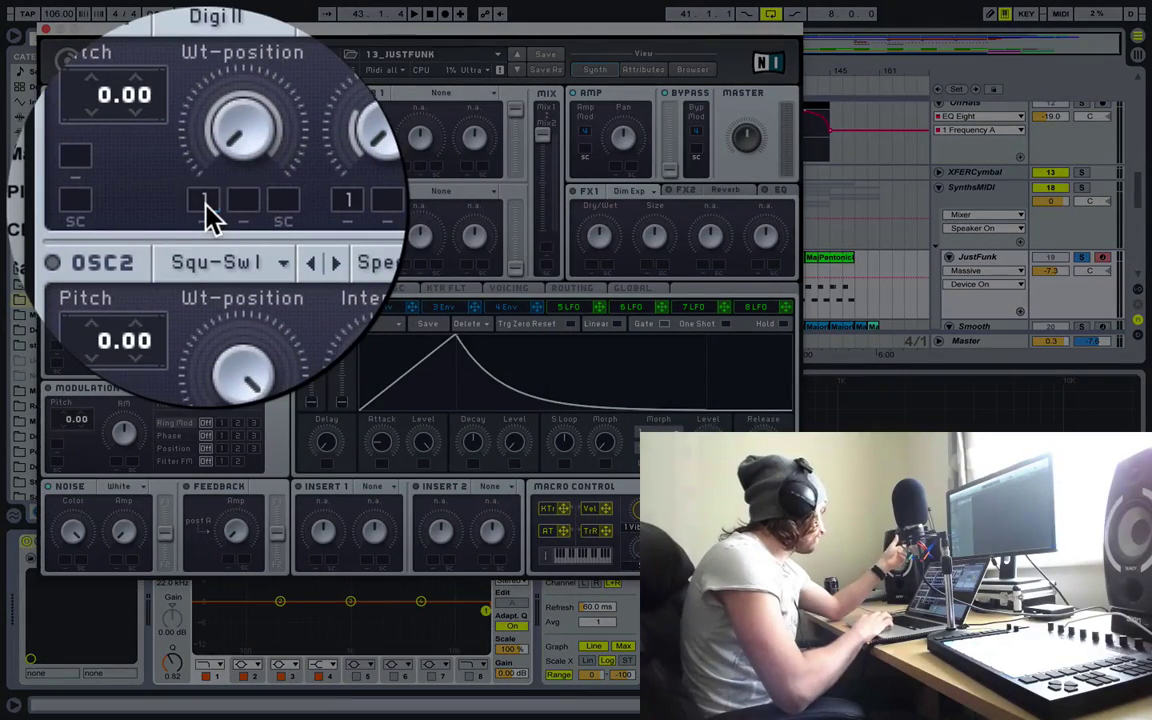
right_click(205, 206)
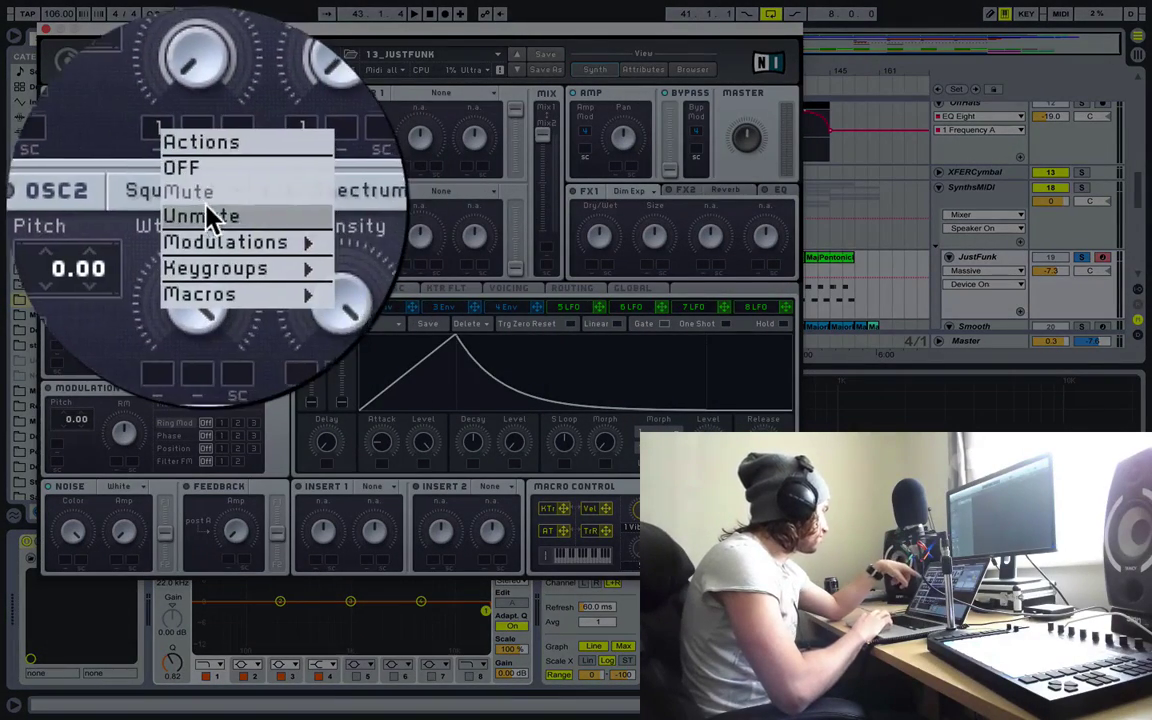
left_click(205, 215)
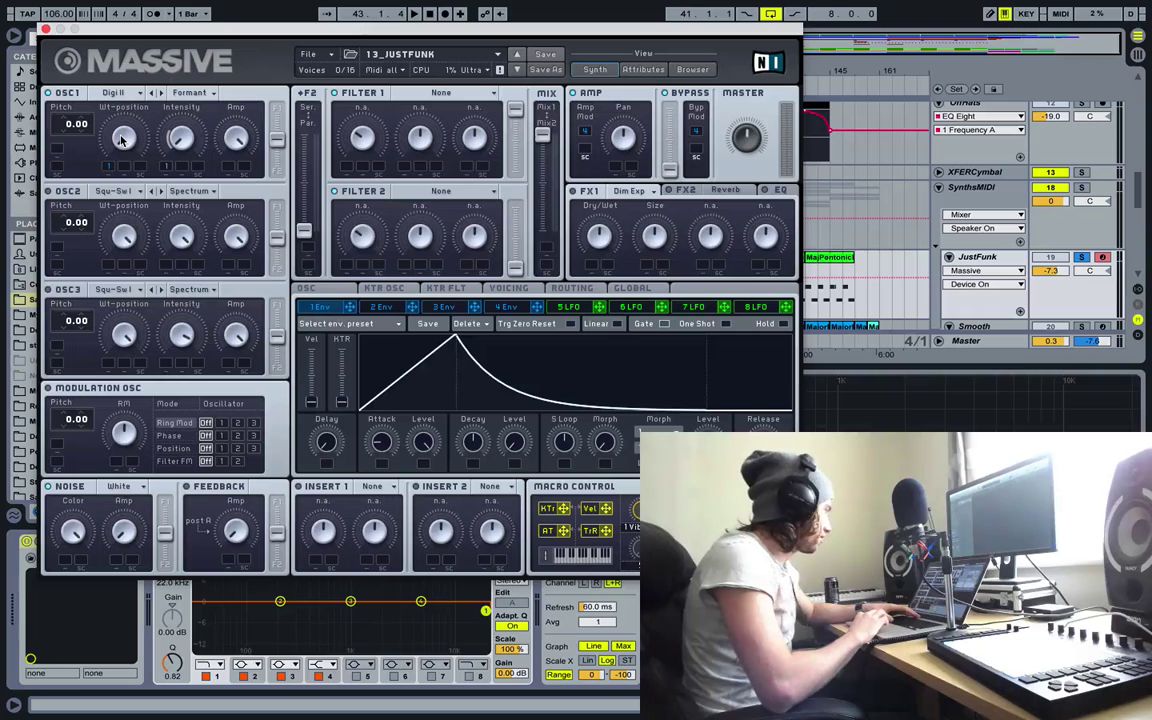
- Adjust envelope 1's modulation range on oscillator 1's Wt-position to cover most of the dial, playing the loop to compare the sound
key("space")
left_click(121, 140)
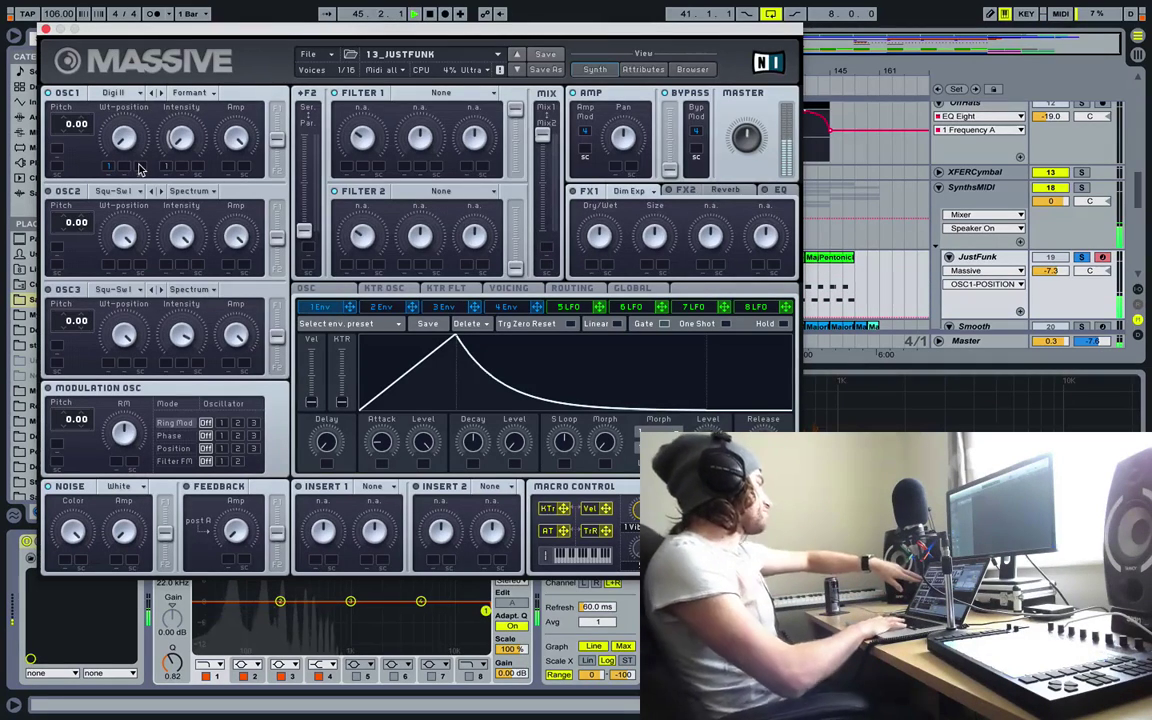
key("space")
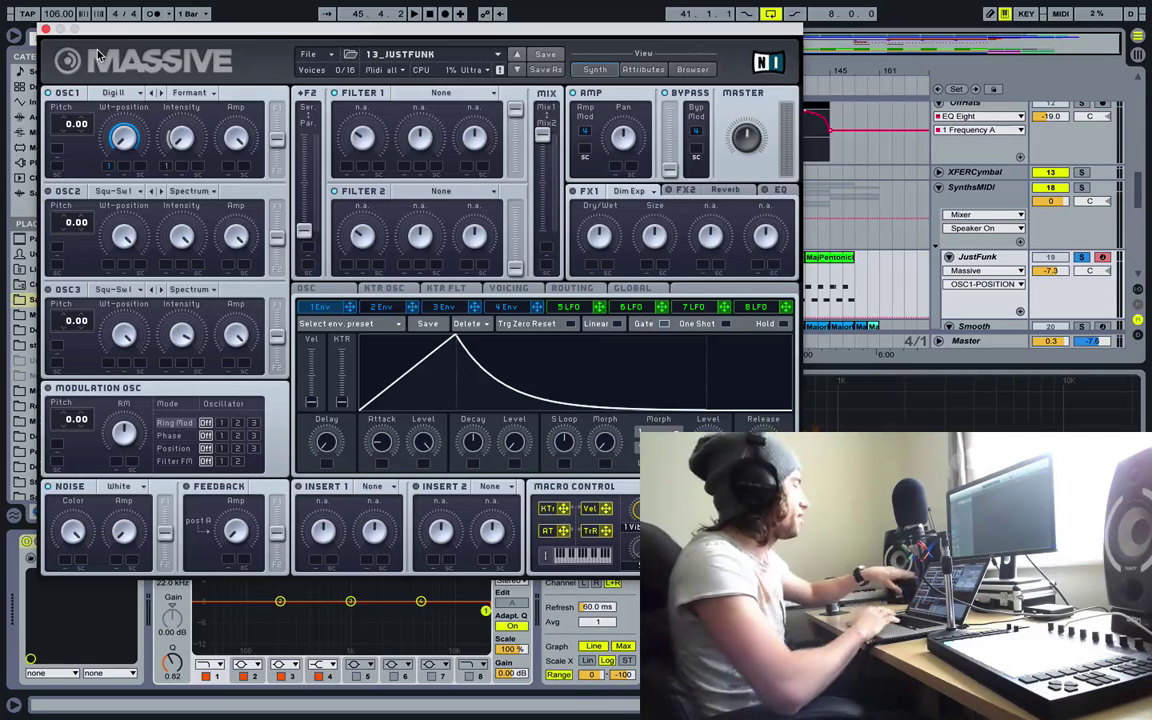
key("space")
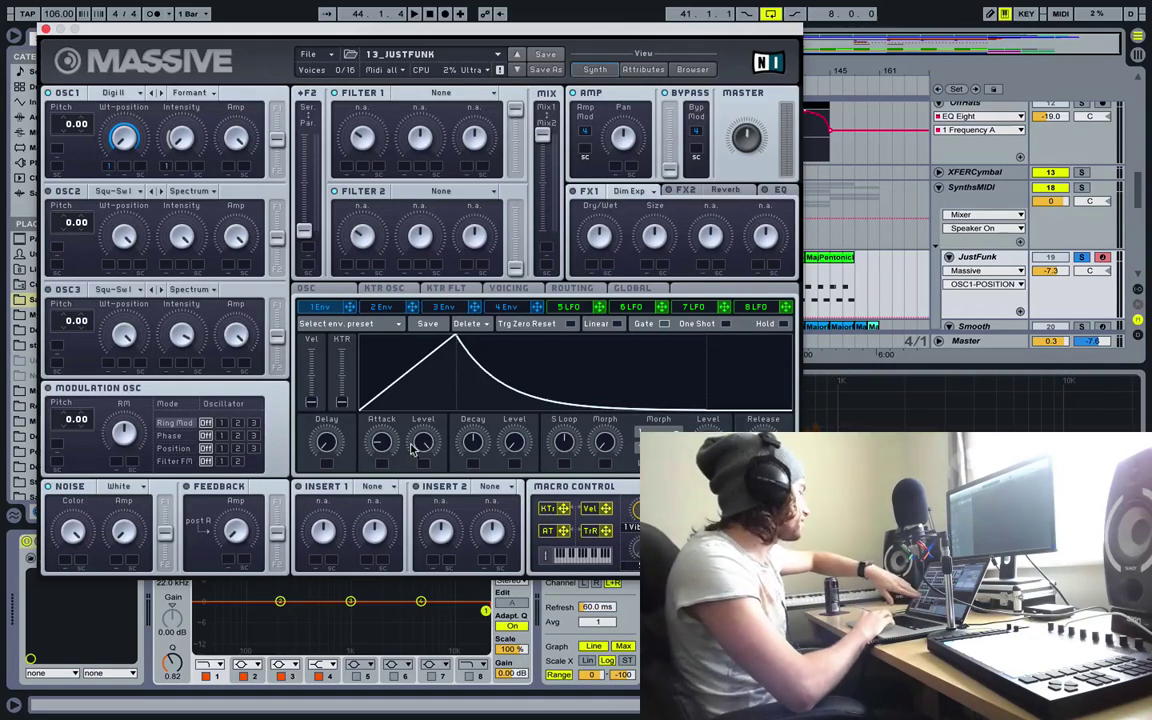
- Try a longer decay time on envelope 1, play the loop, and return the decay to its shorter setting
left_click_drag(424, 408, 445, 420)
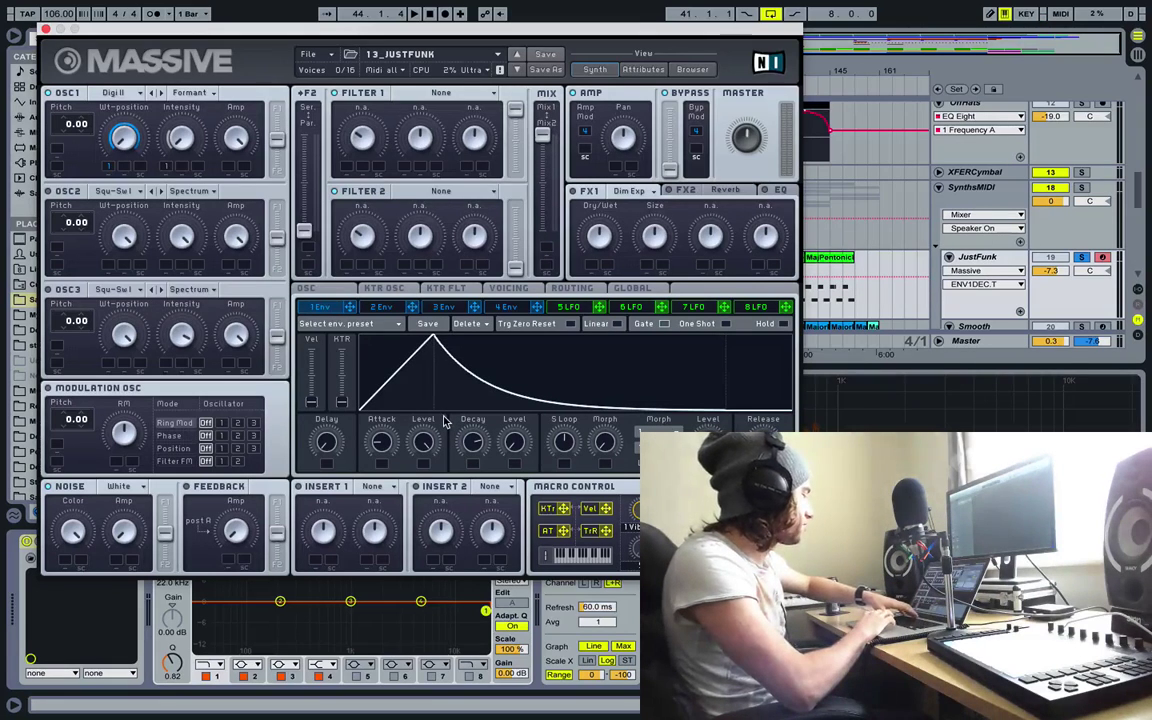
key("space")
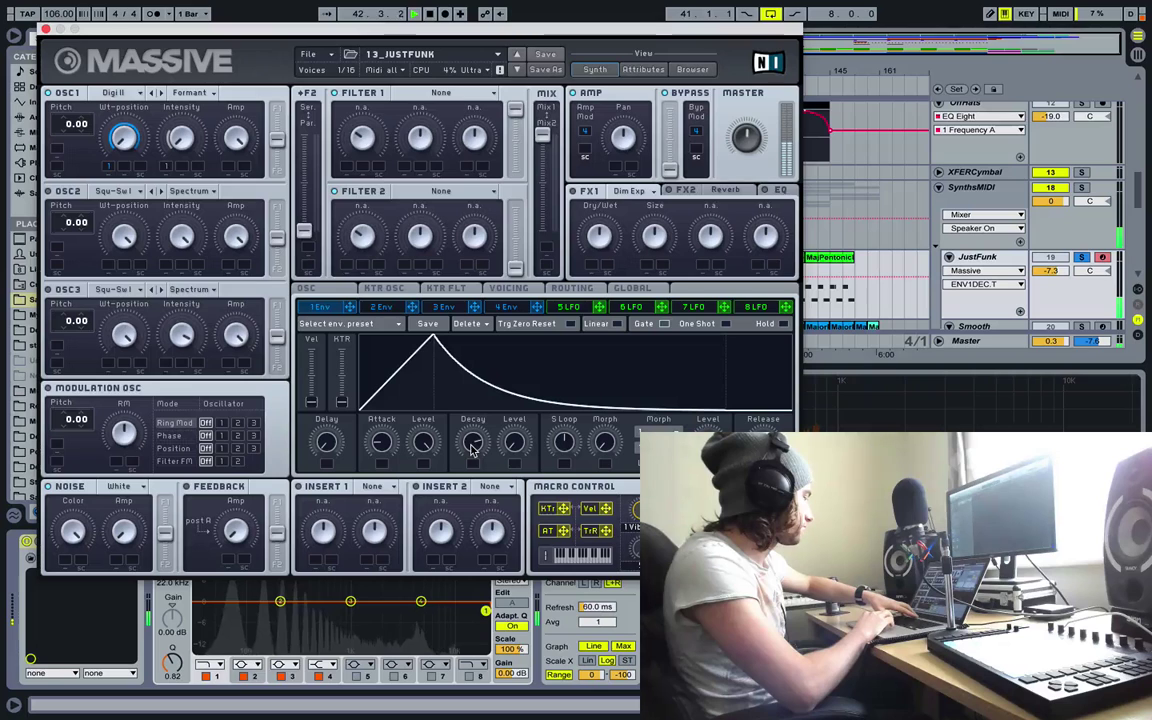
key("space")
left_click_drag(473, 449, 487, 481)
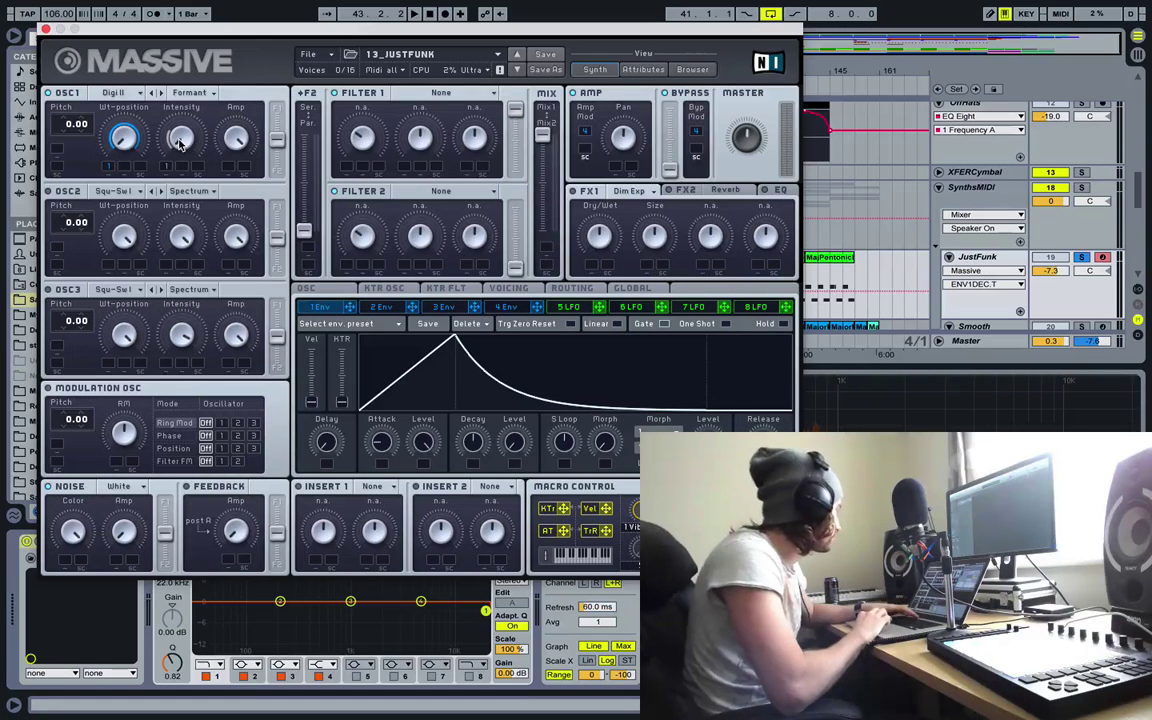
- Test oscillator 1's Intensity during playback, unmute its envelope 1 modulation and play the loop again
key("space")
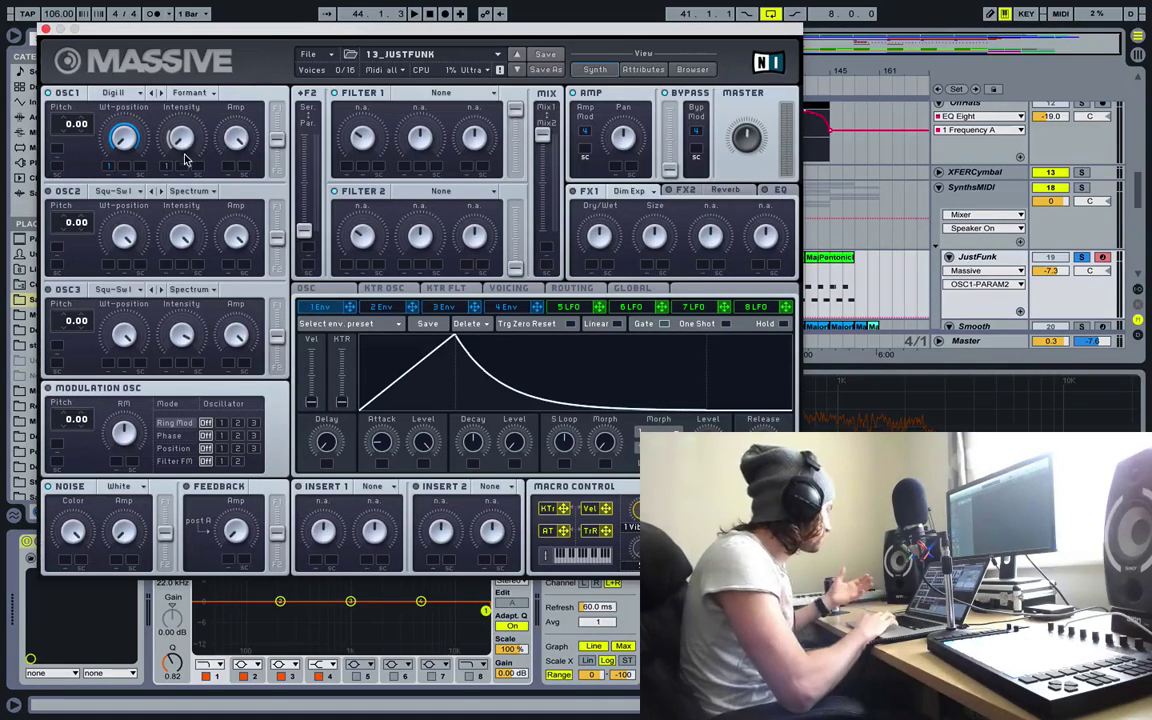
right_click(167, 170)
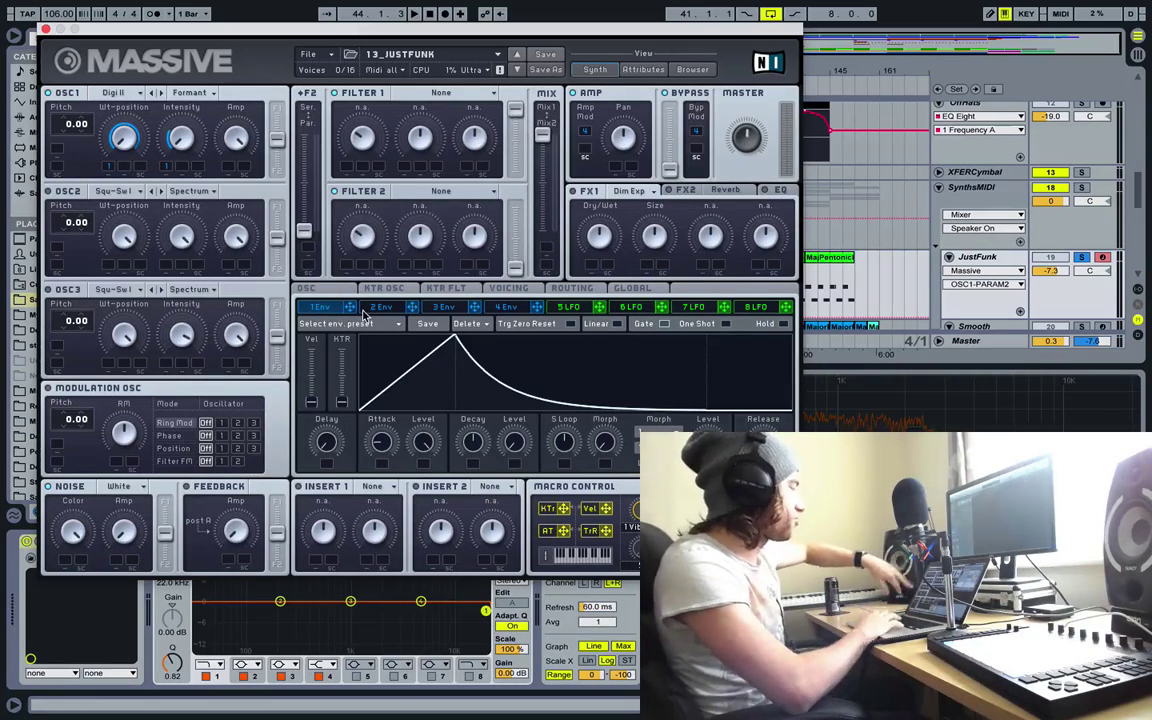
key("space")
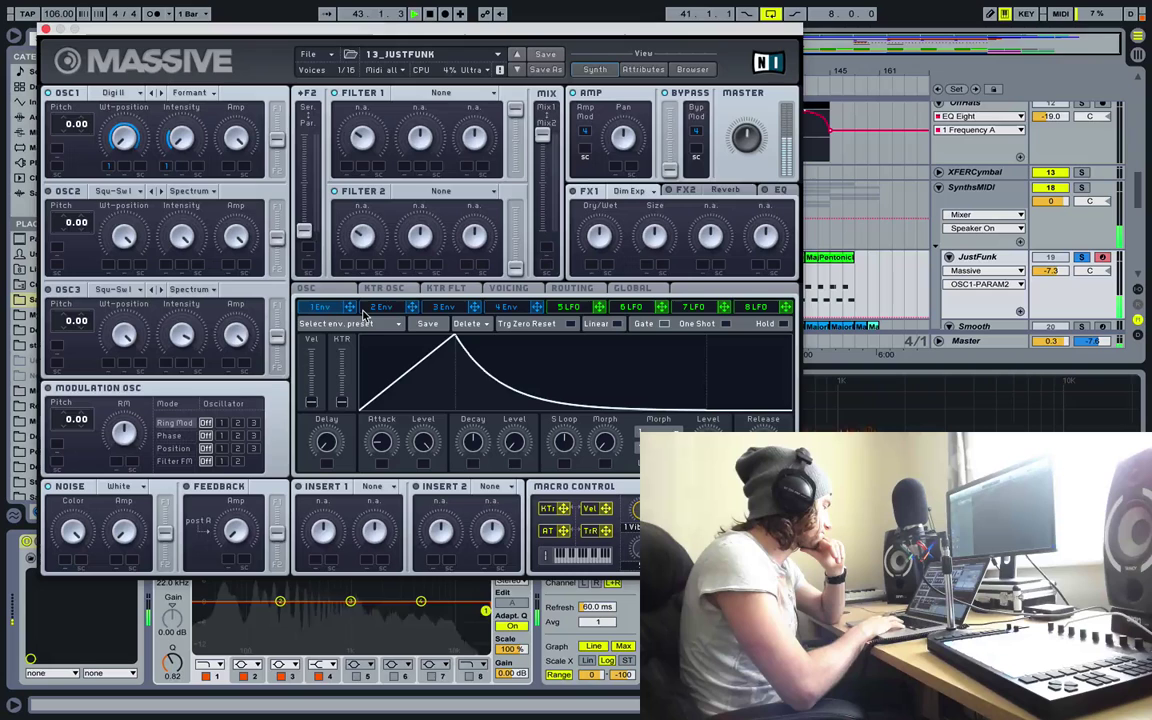
key("space")
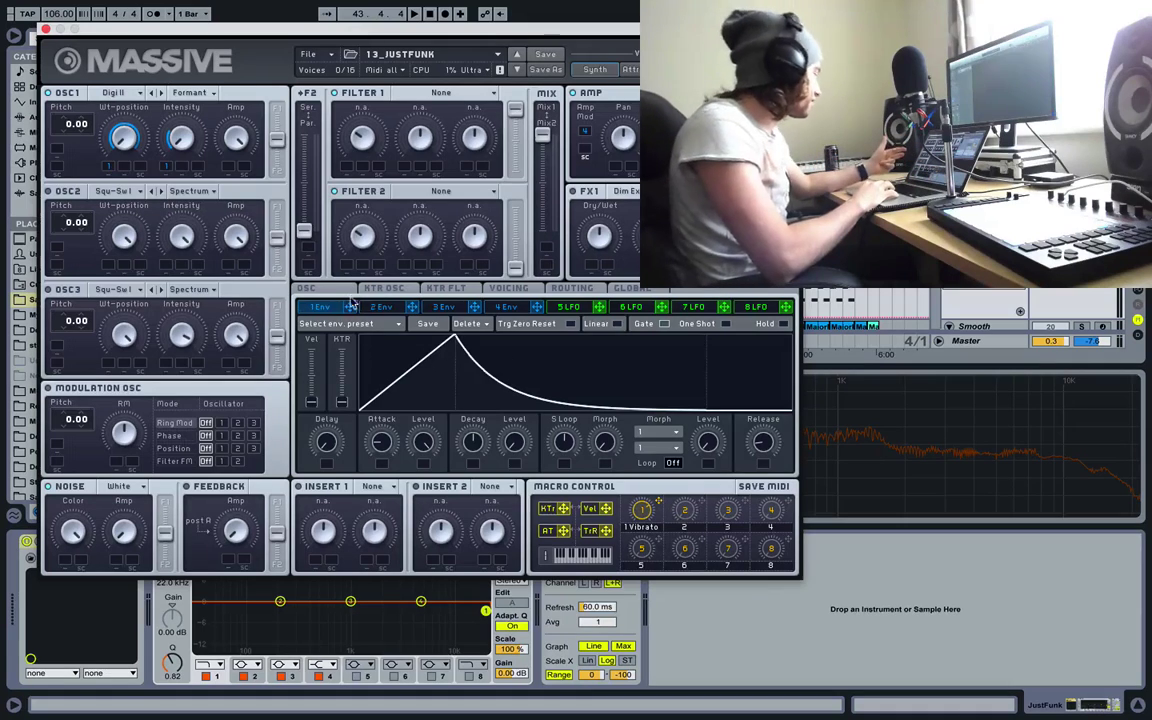
- Show the oscillator vibrato settings and adjust the 1 Vibrato macro, playing the loop to hear its effect
left_click(318, 289)
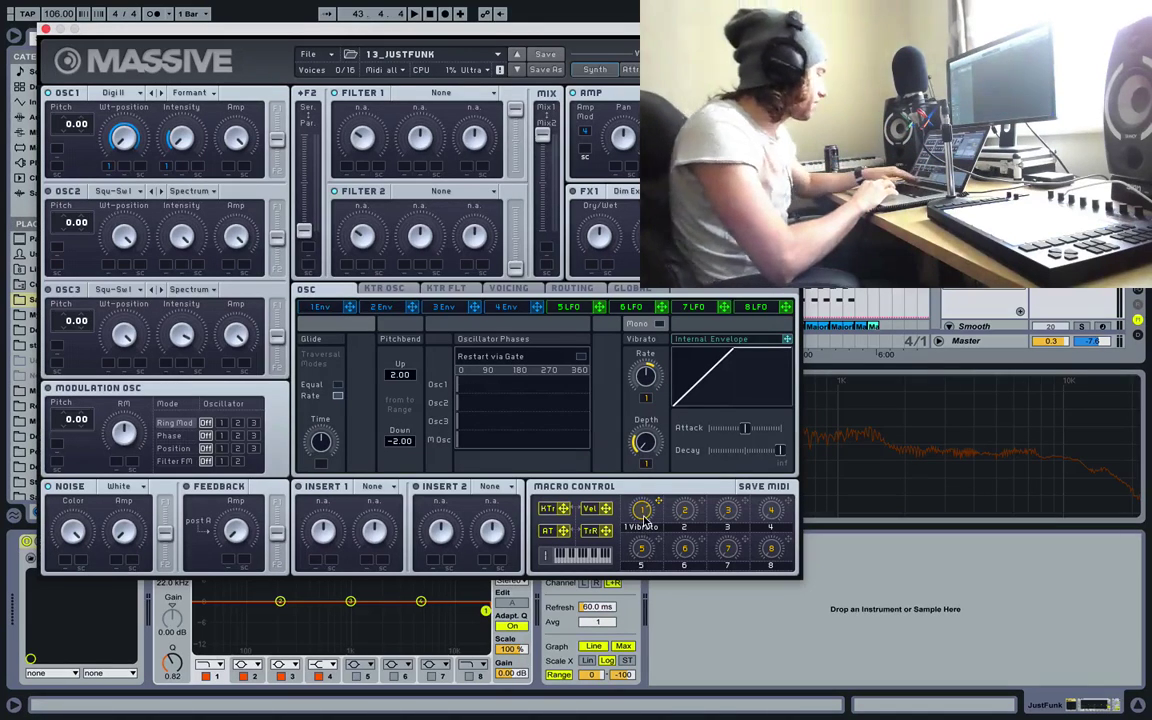
key("space")
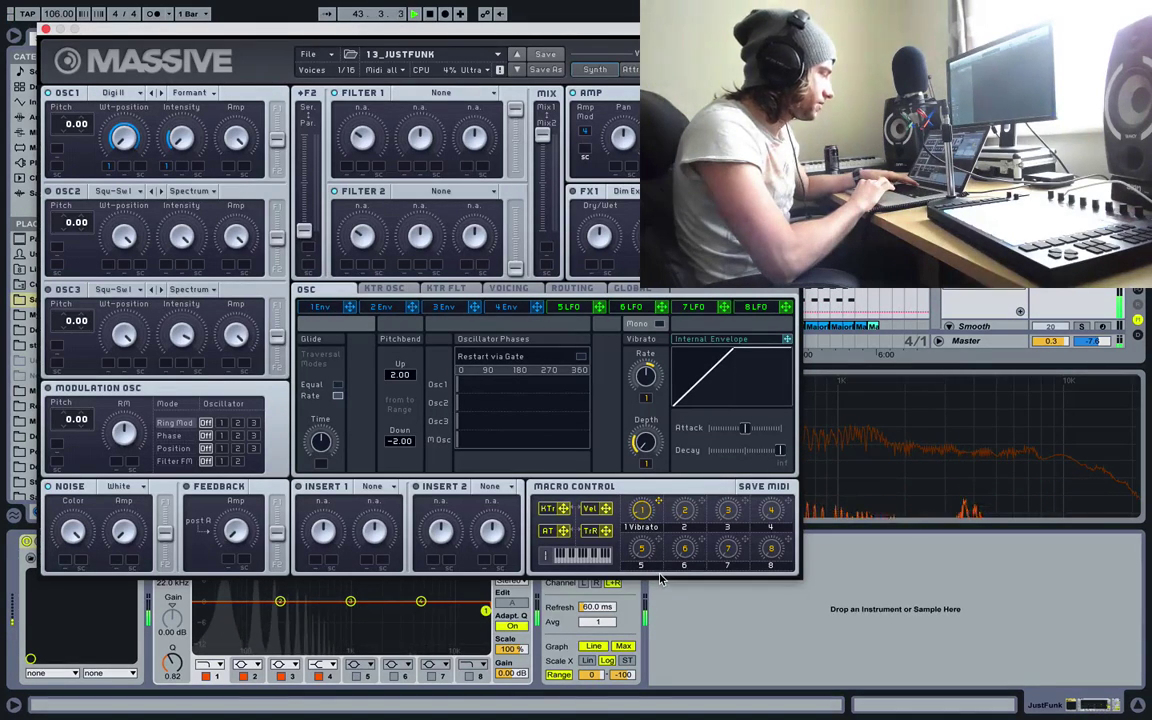
key("space")
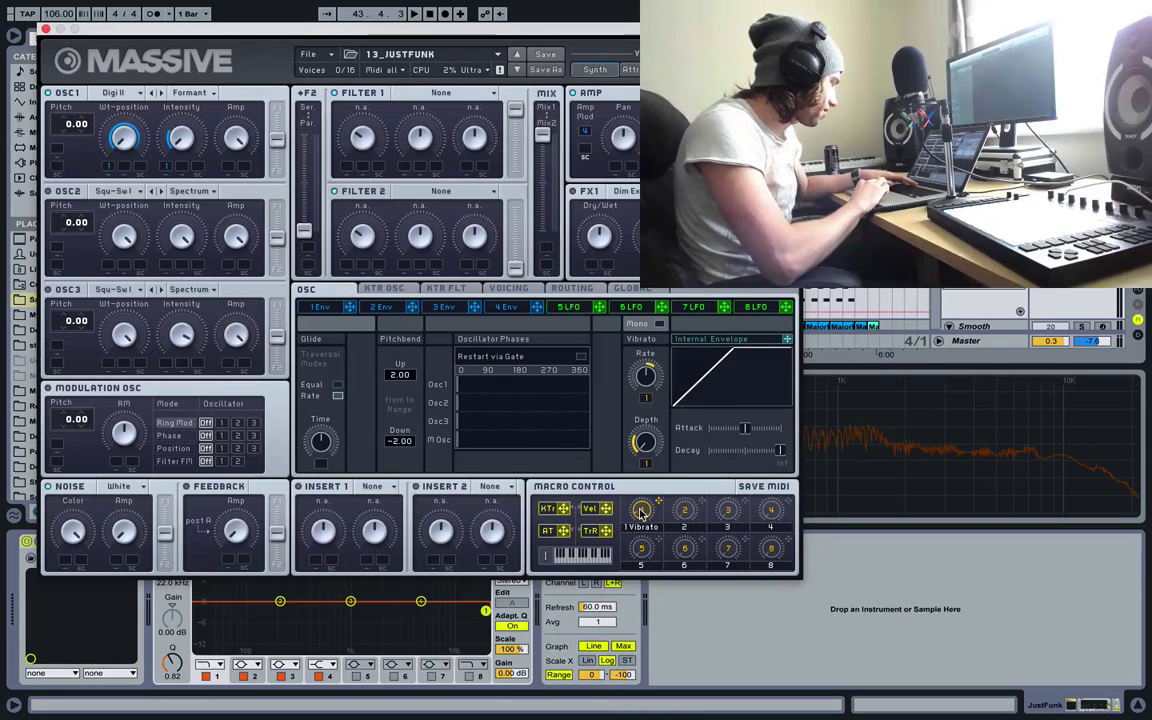
key("space")
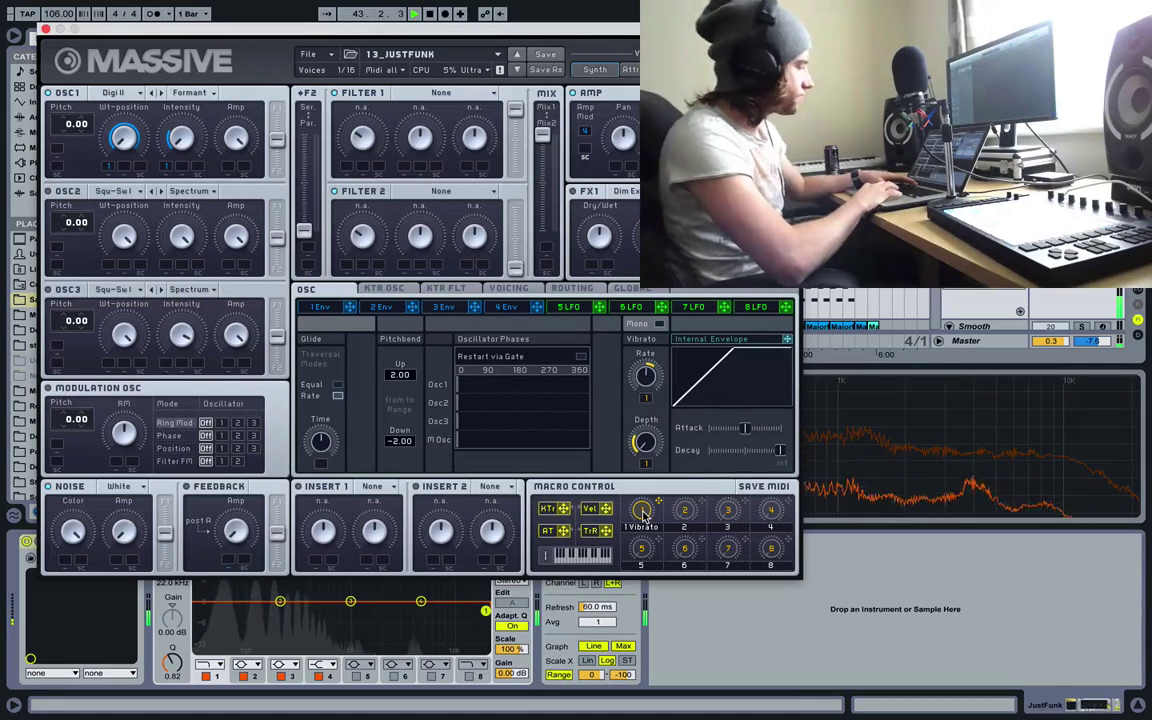
key("space")
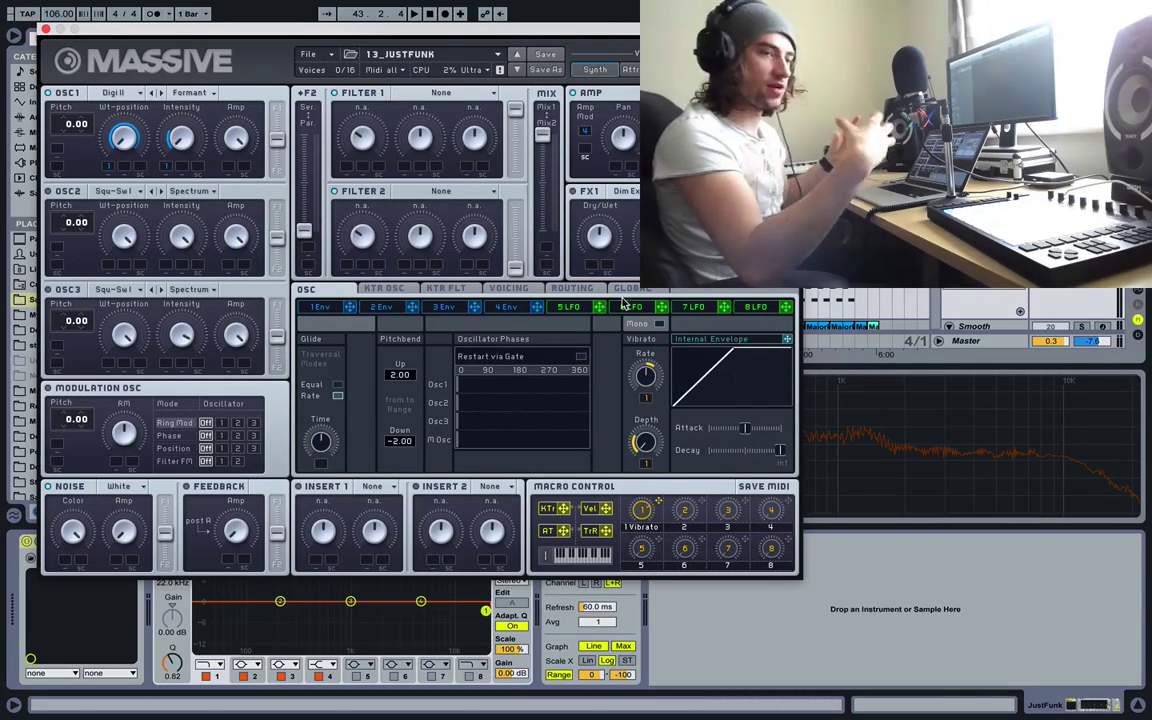
key("space")
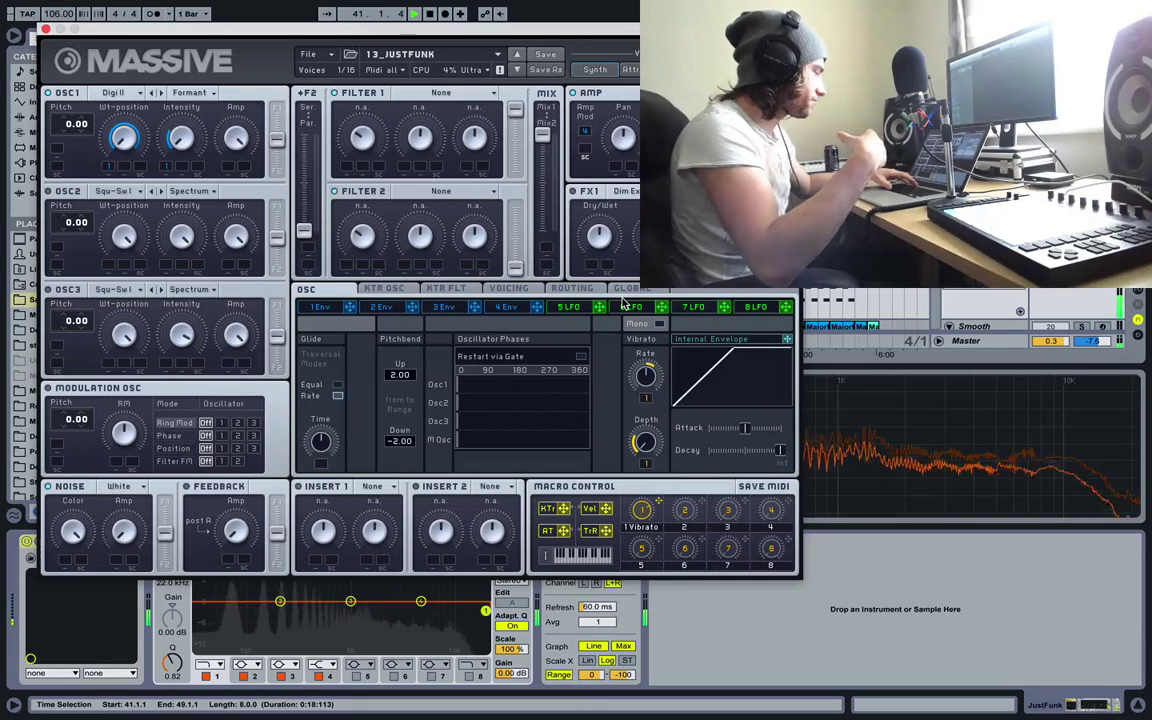
key("space")
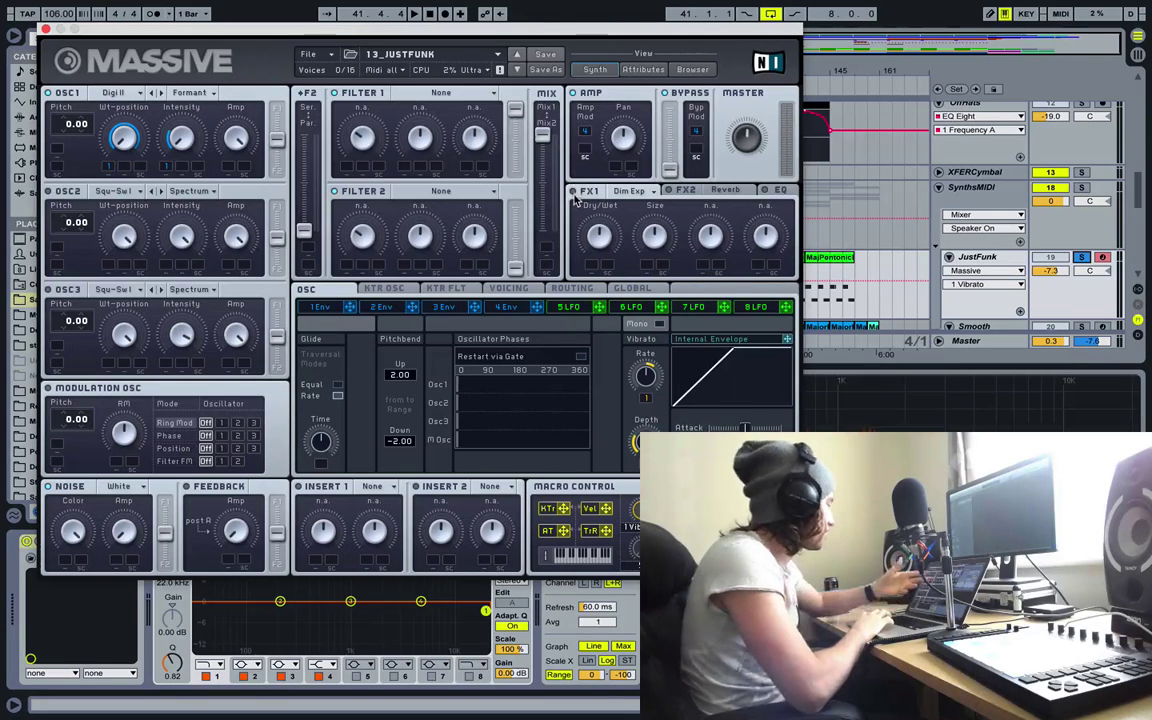
- Choose Dimension Expander as the FX1 effect, enable FX1 and play the loop
left_click(634, 193)
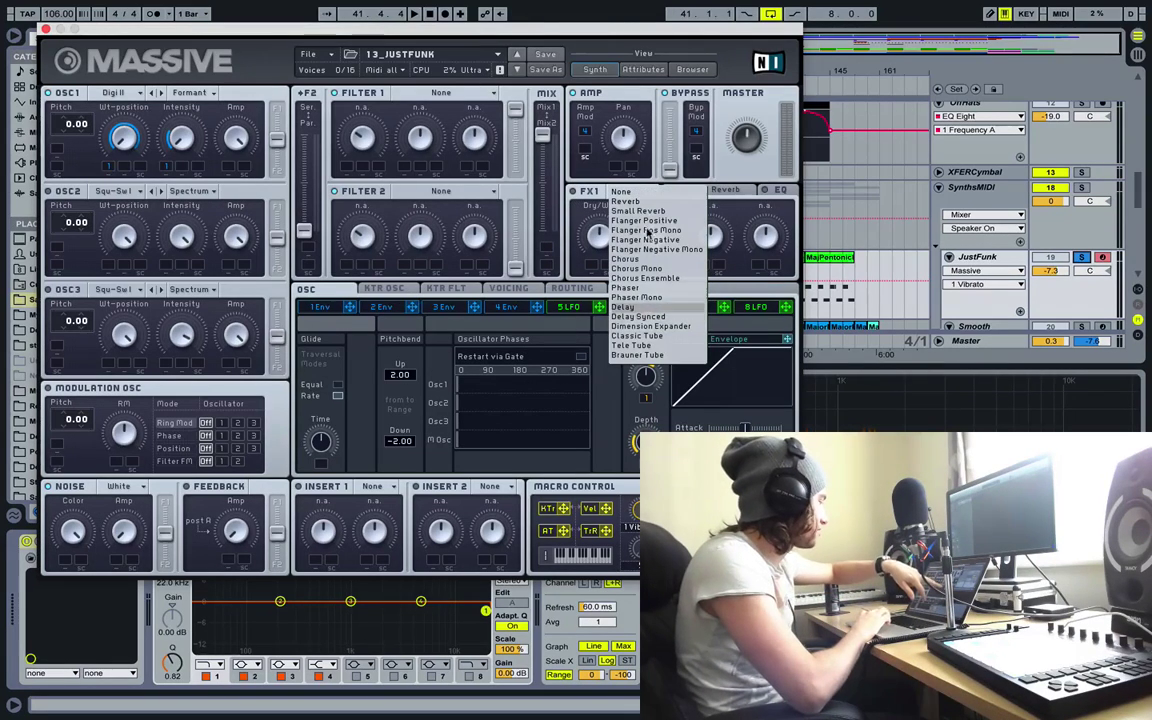
left_click(601, 193)
left_click(583, 191)
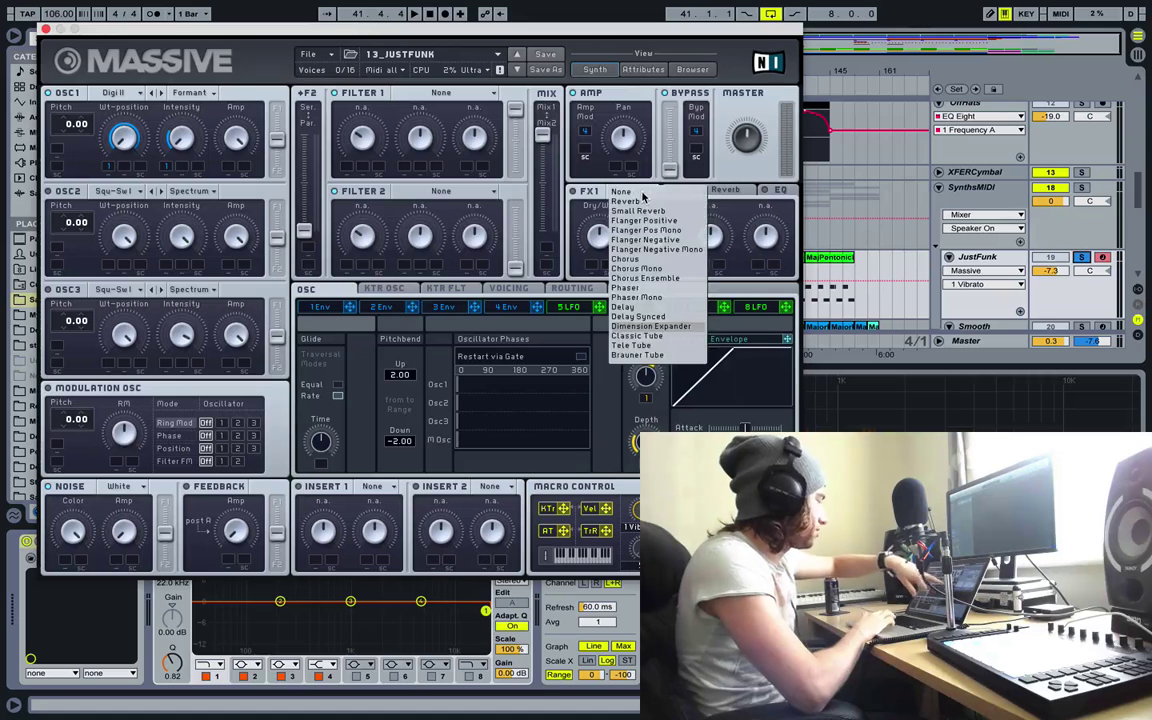
left_click(672, 327)
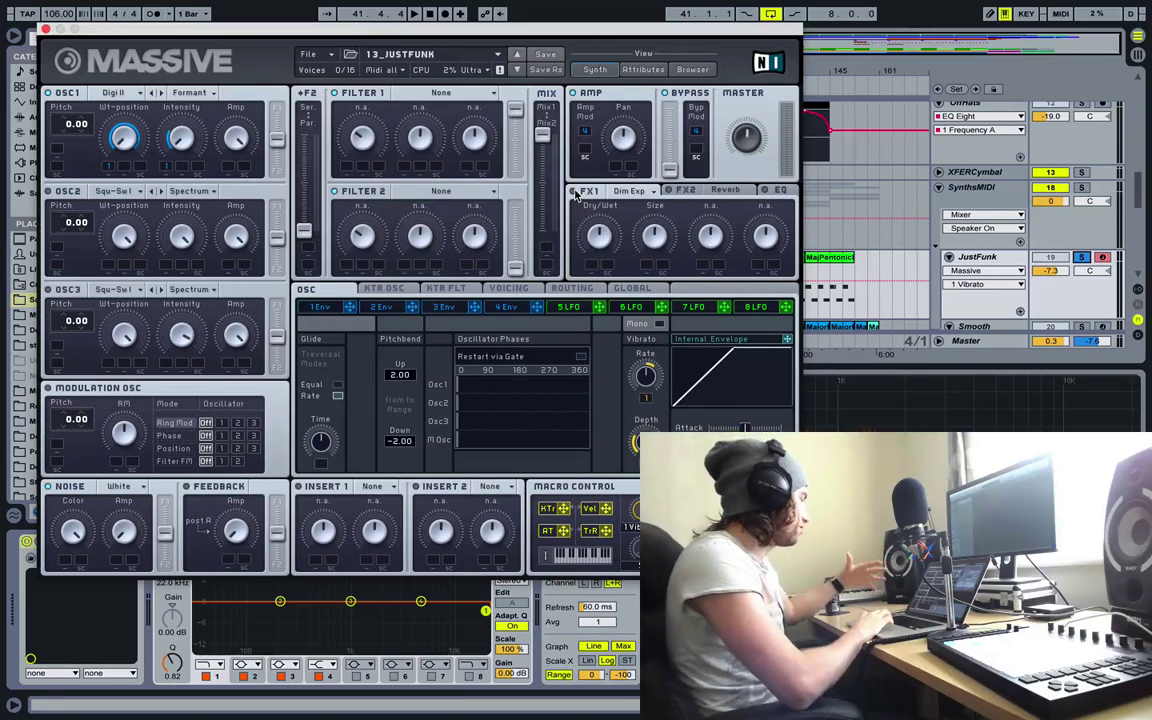
key("space")
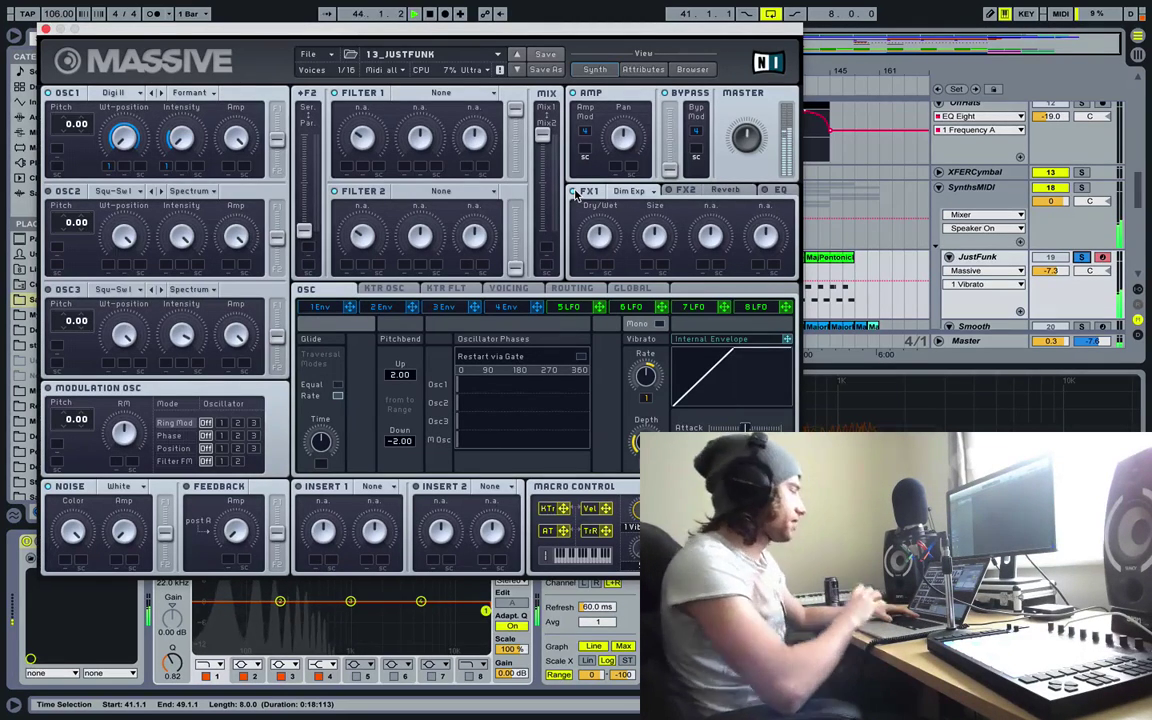
key("space")
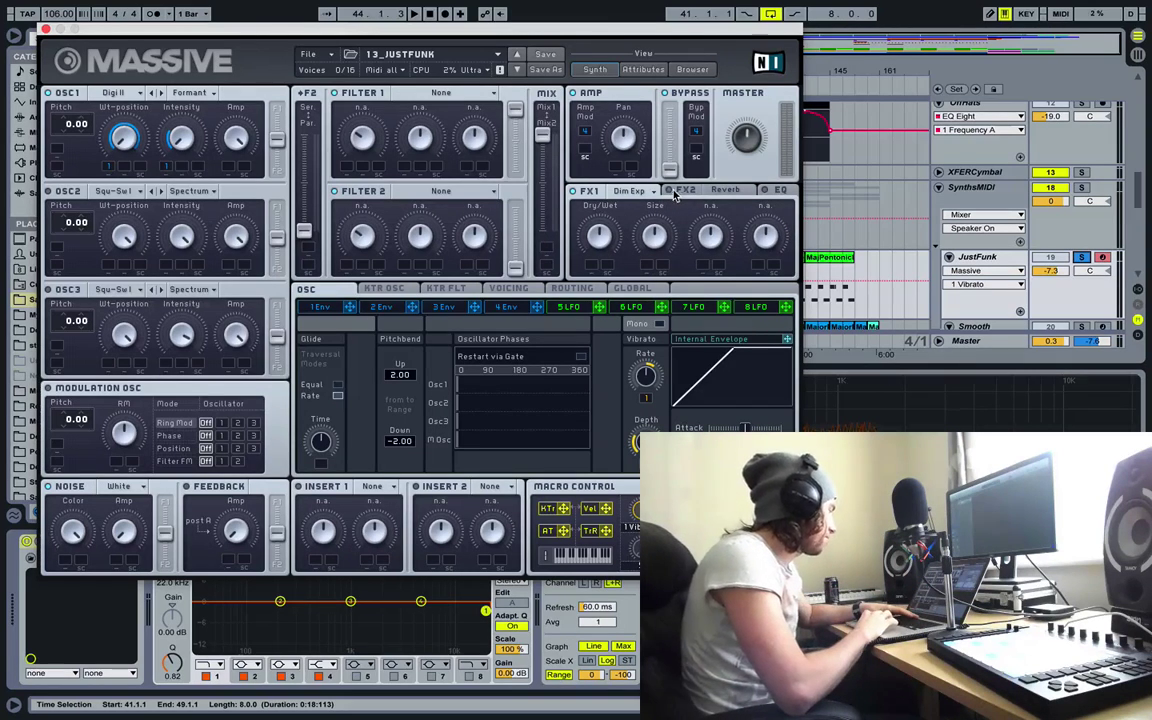
- Show the FX2 Reverb settings, enable FX2 and play the loop
left_click(688, 190)
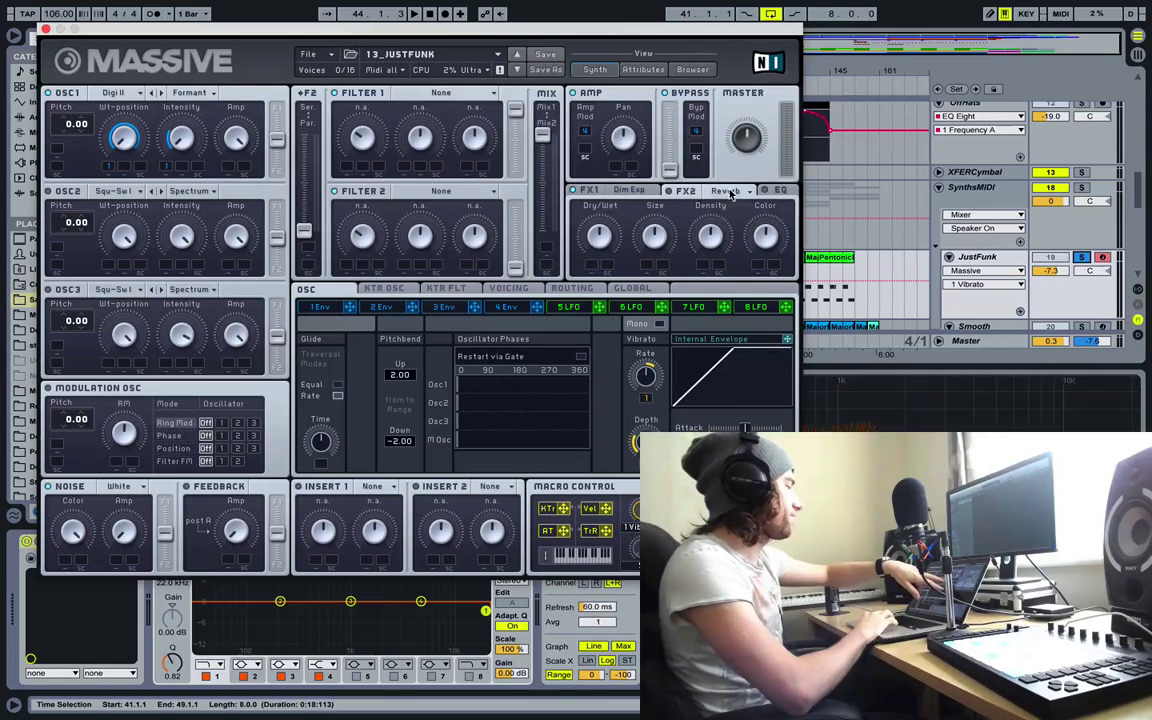
left_click(731, 194)
left_click(726, 191)
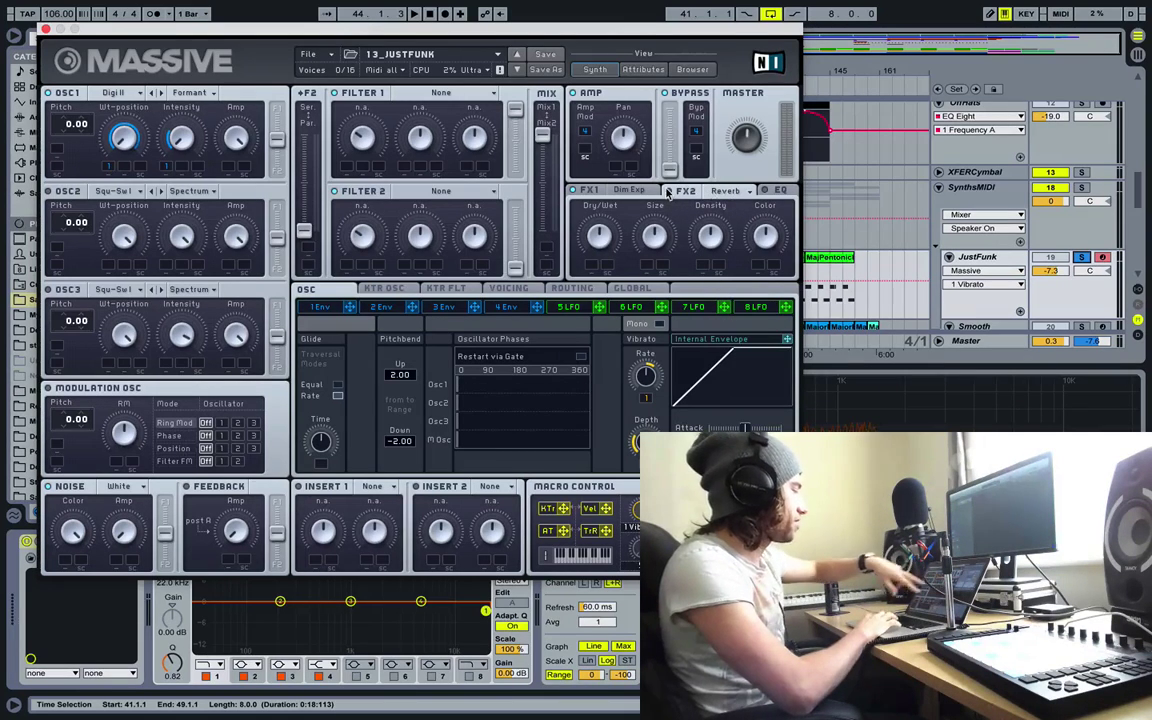
key("space")
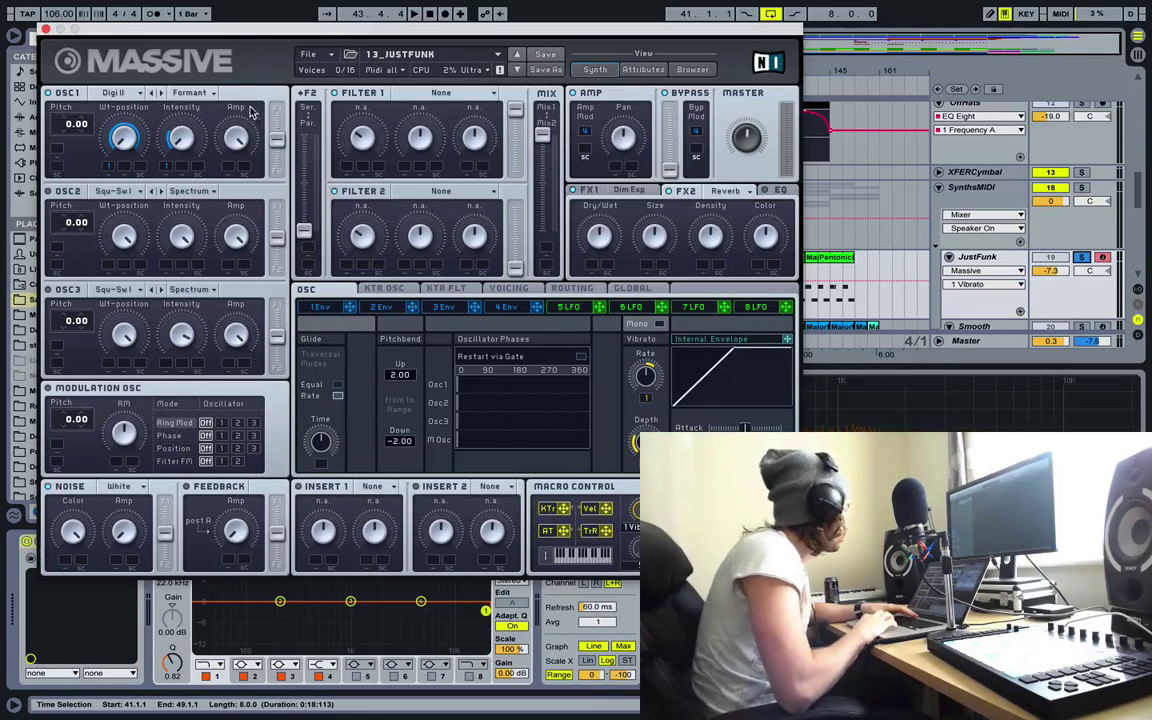
- Change oscillator 1's wavetable to Digi Cook III and play the loop
left_click(117, 93)
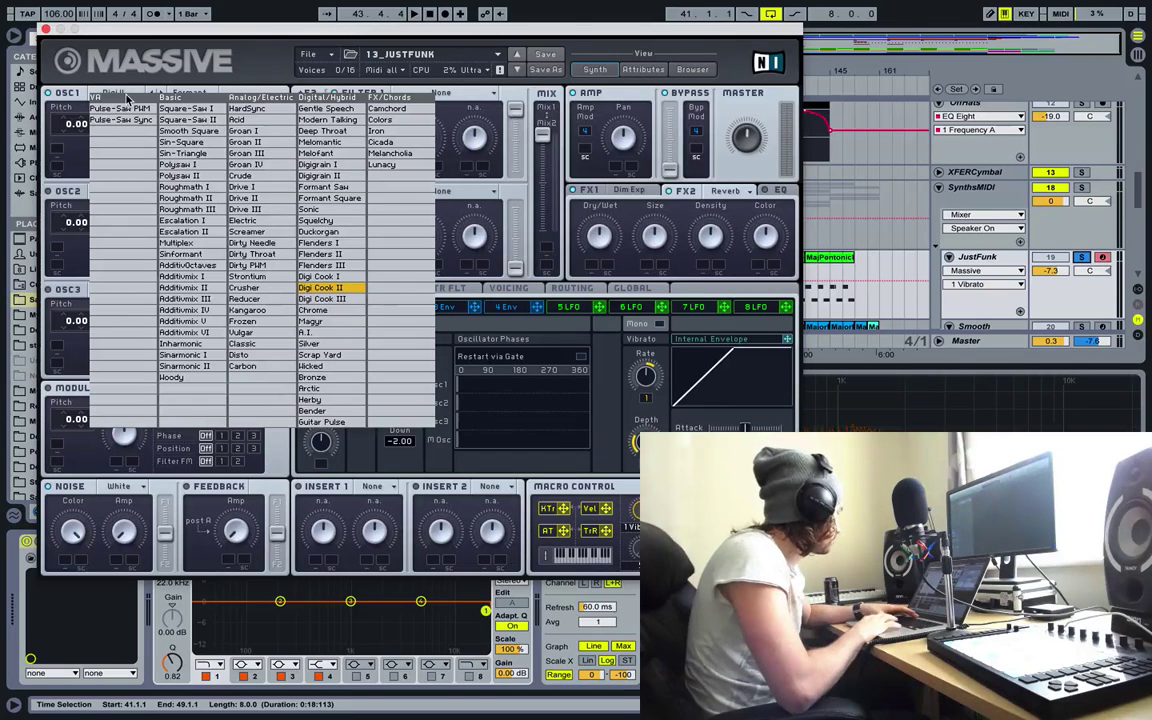
left_click(349, 299)
key("space")
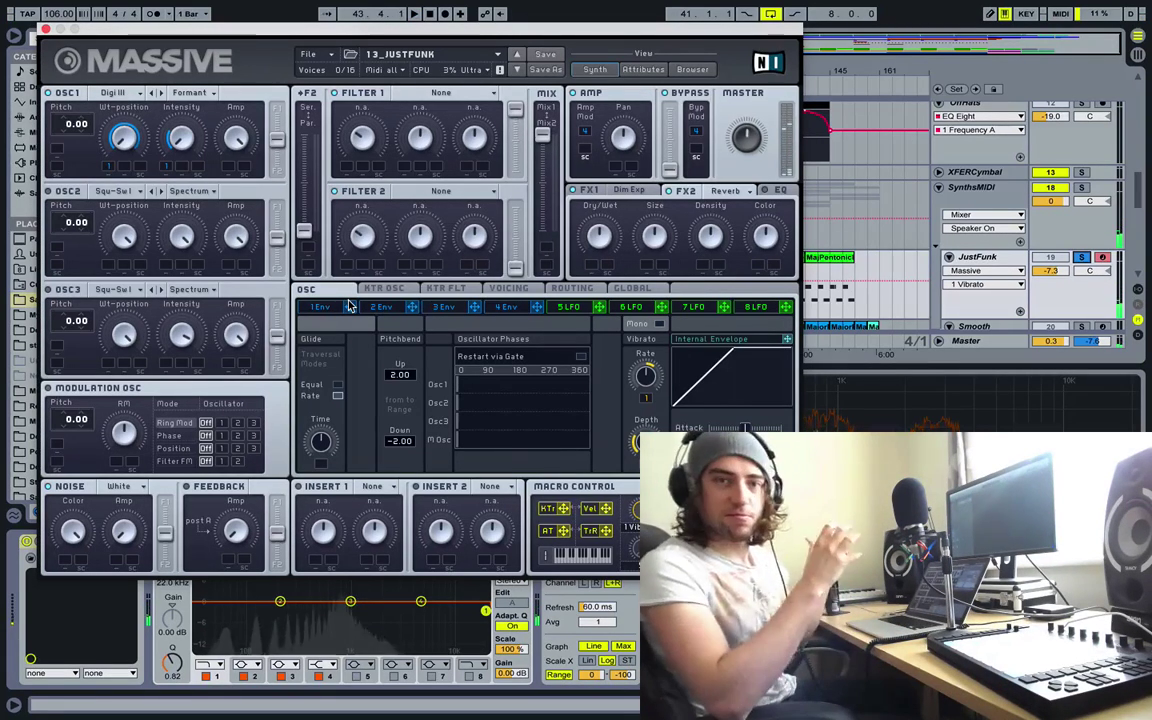
- Widen envelope 1's modulation range on oscillator 1's Intensity and play the loop
key("space")
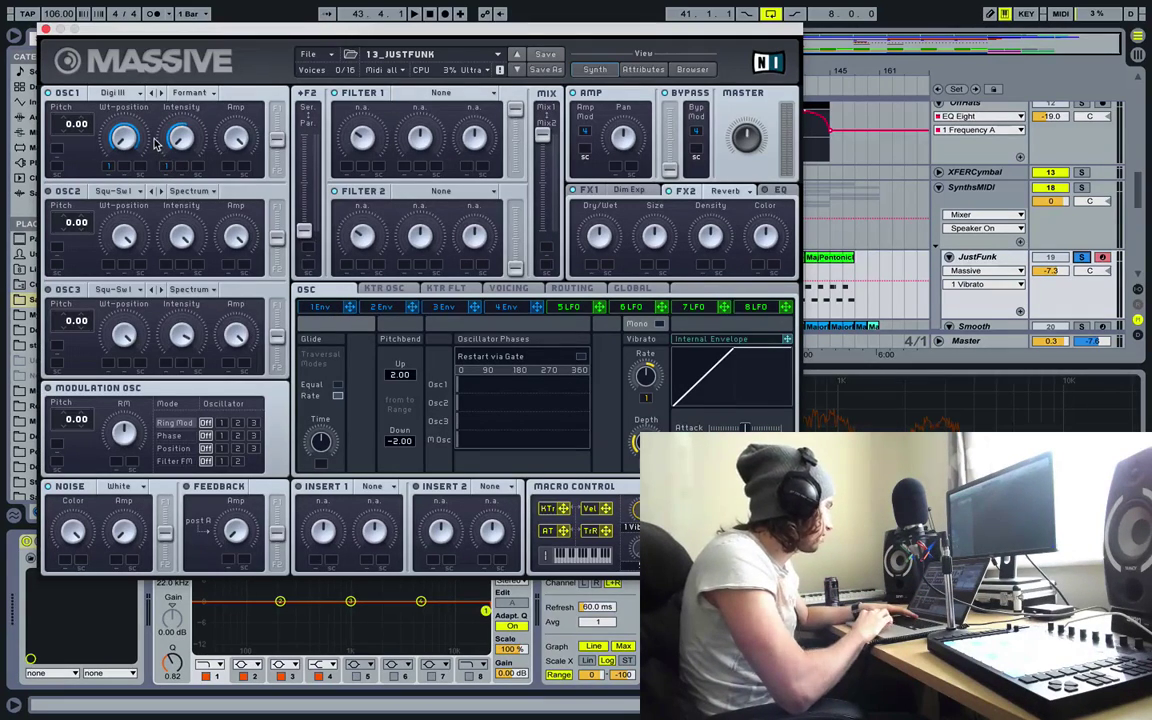
key("space")
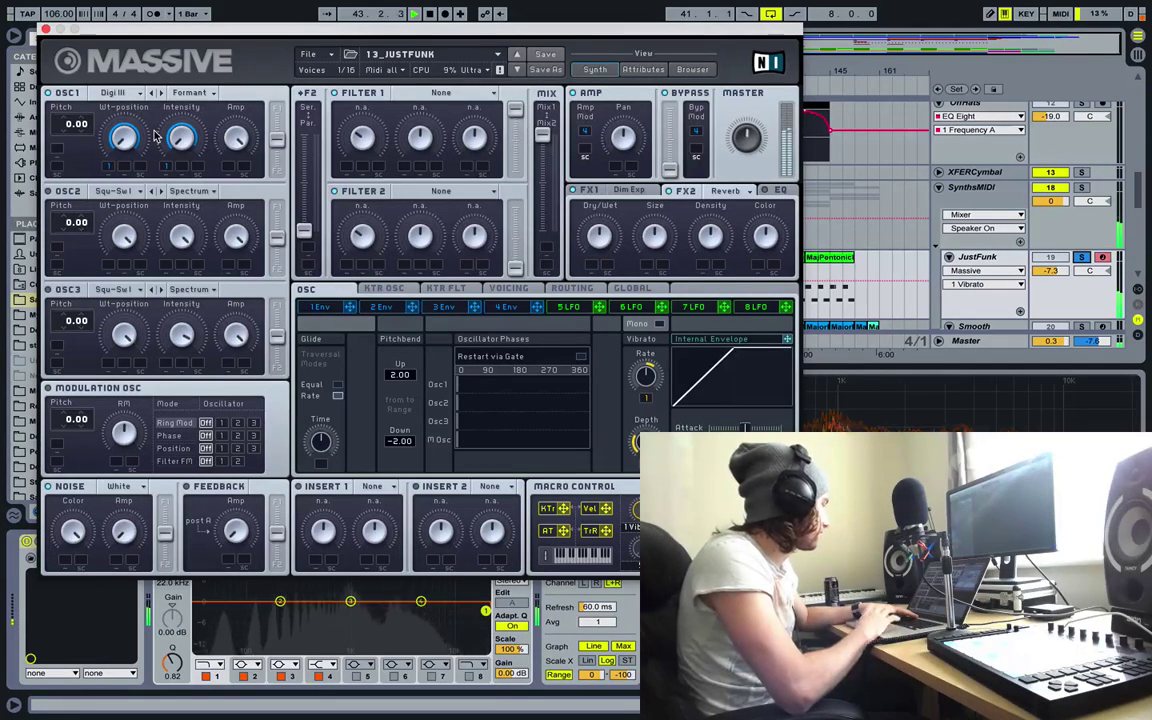
key("space")
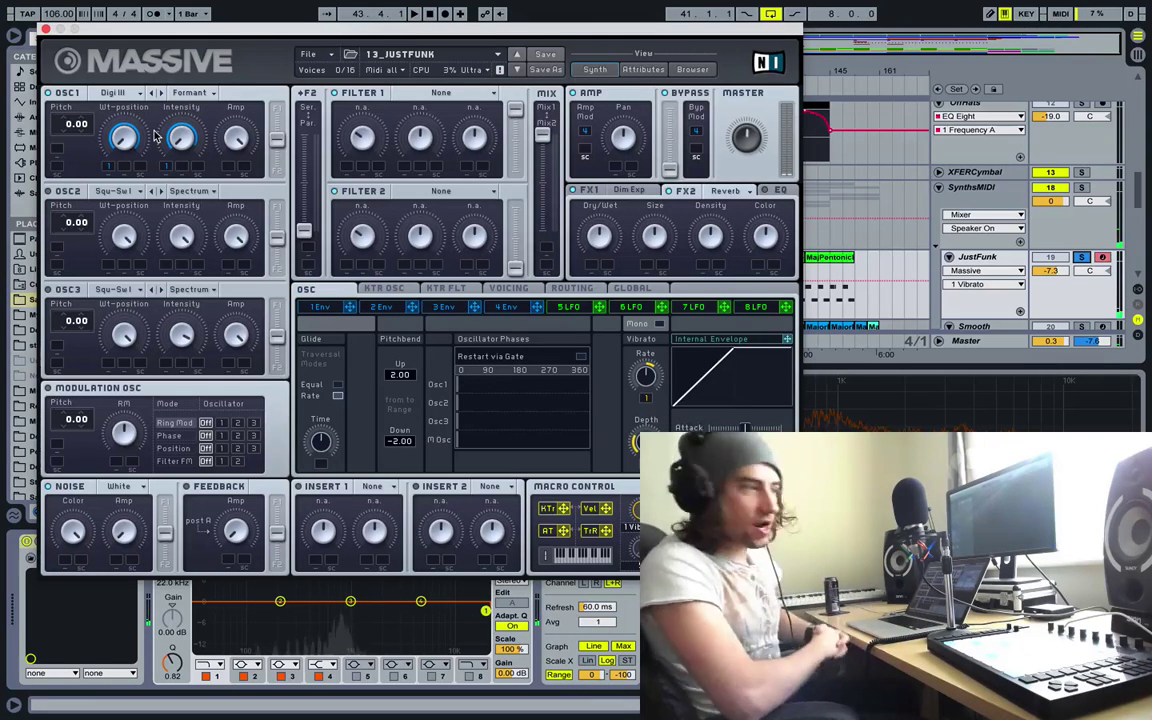